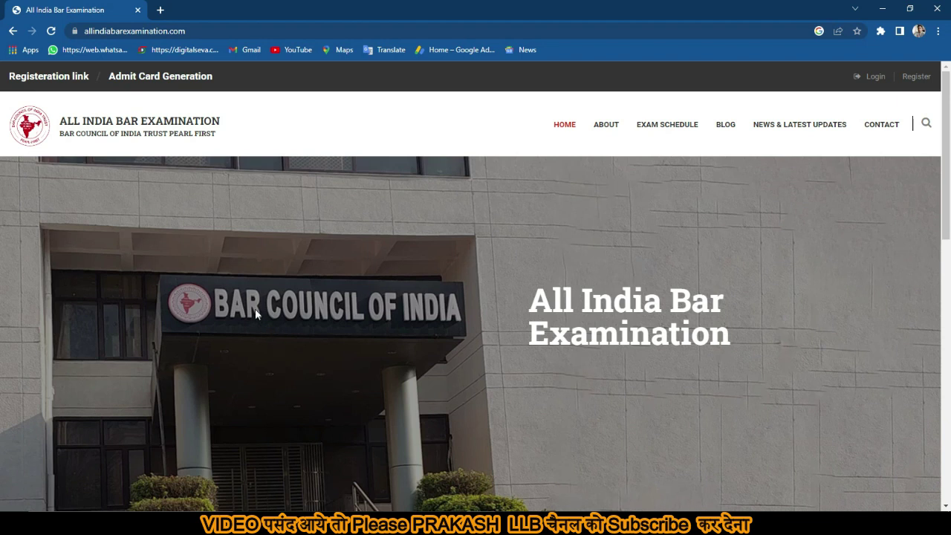
Open the AIBE-XVII registration page and move past the SignUp instructions to step 2.
click(39, 78)
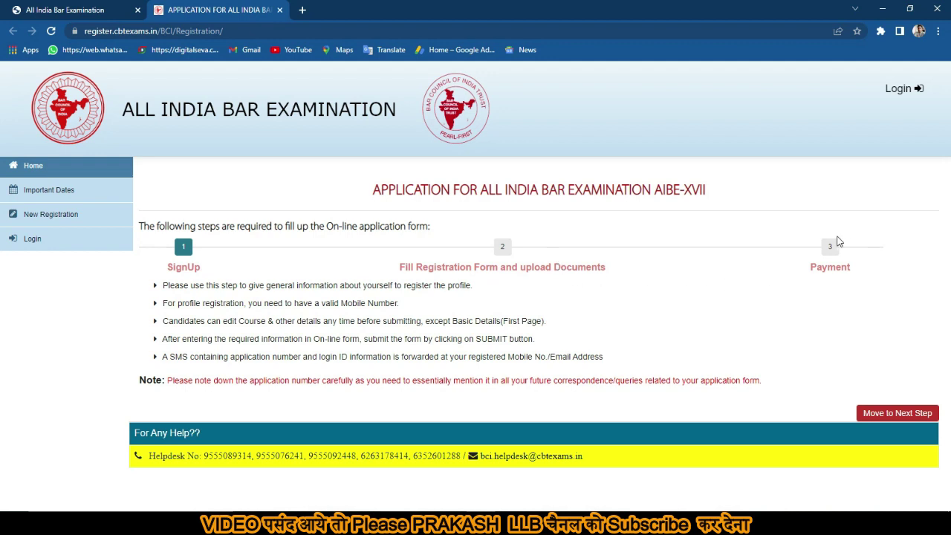
drag(604, 355, 154, 286)
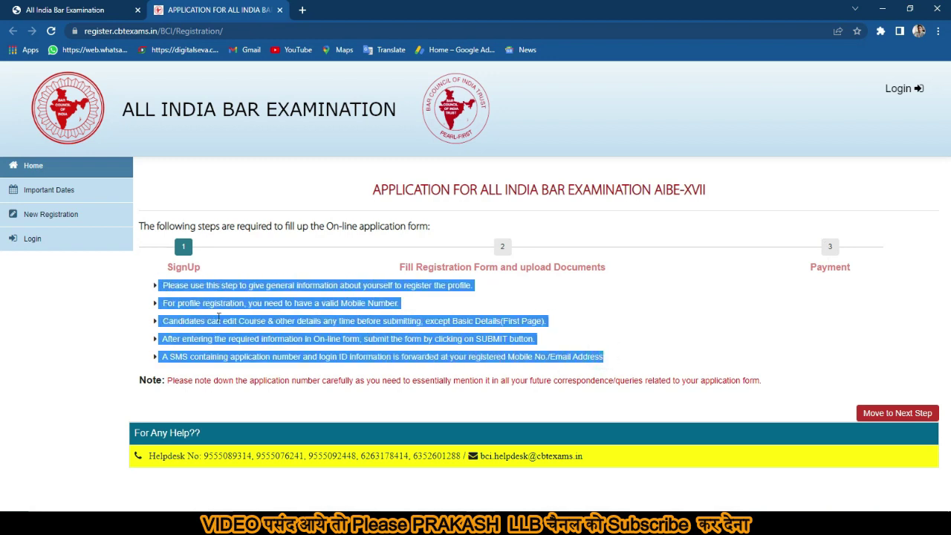
click(677, 341)
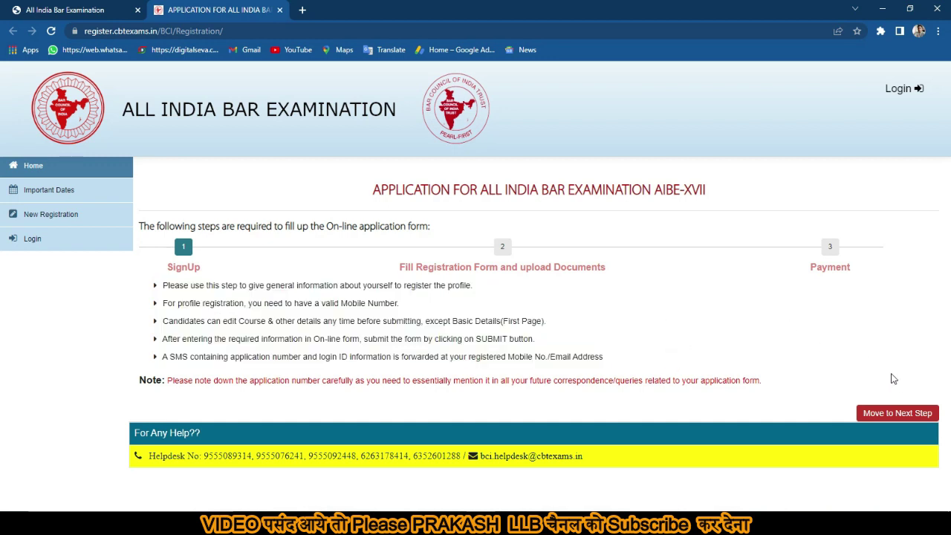
click(906, 419)
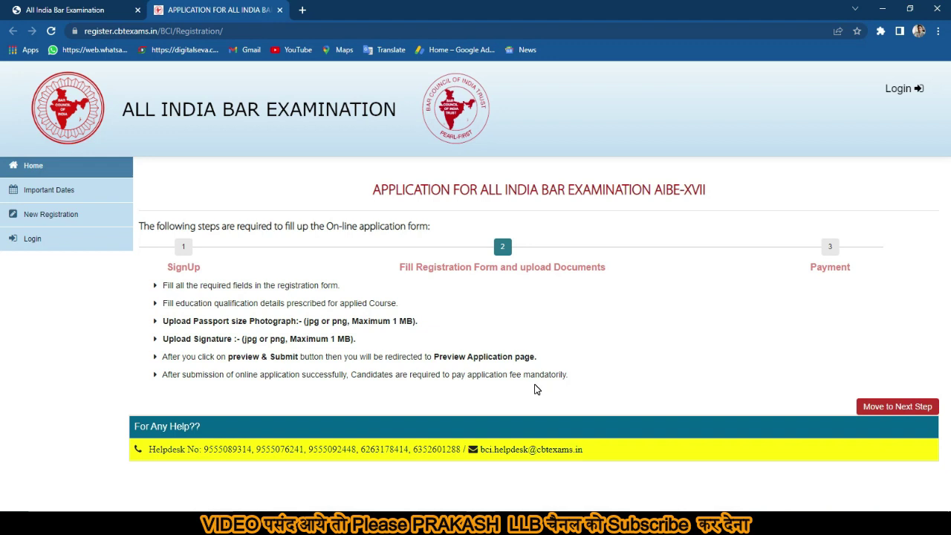
Advance the instructions from step 2 to step 3, Payment.
drag(589, 370, 160, 287)
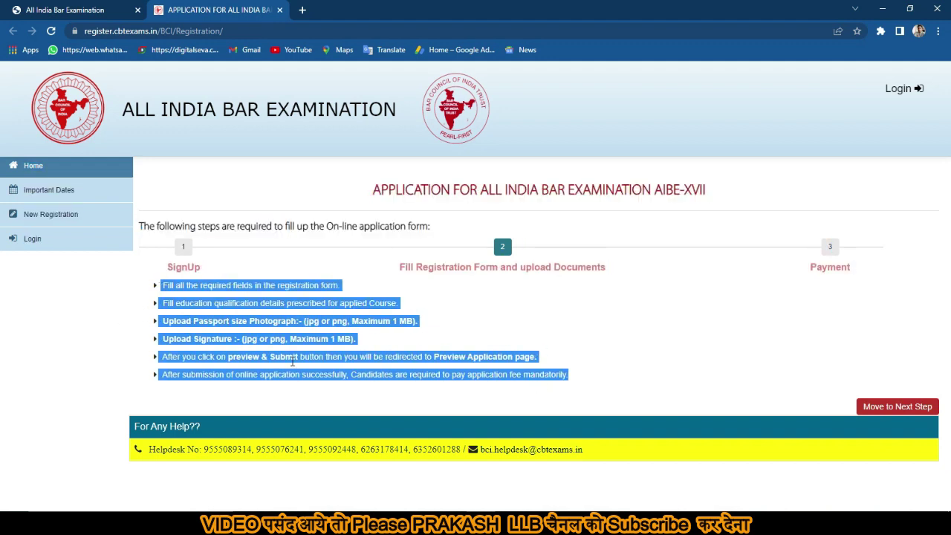
click(553, 318)
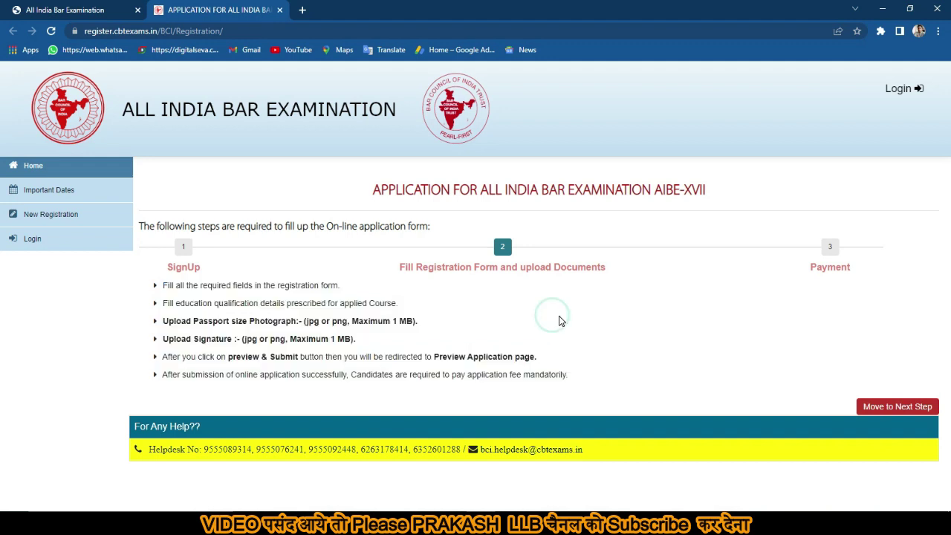
click(889, 408)
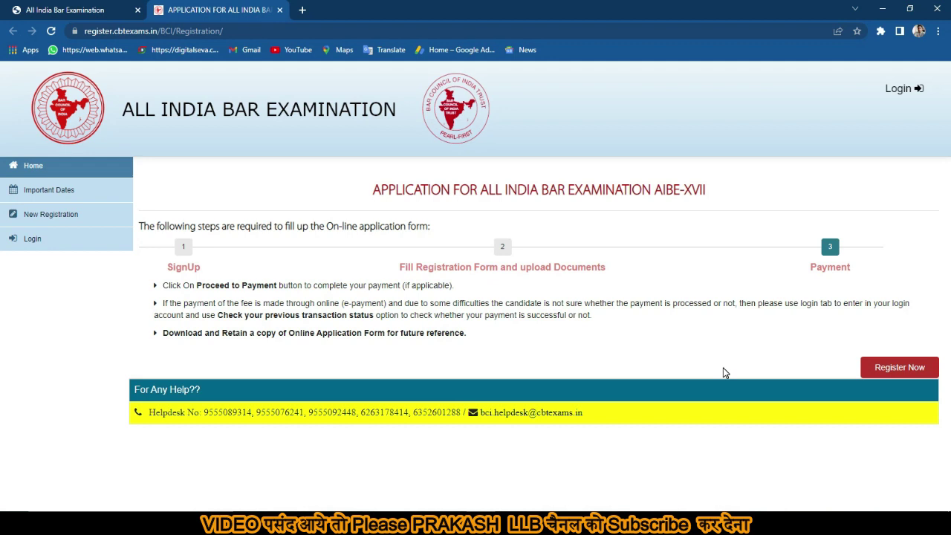
Start a new registration on the Signup form and choose GENERAL as the category.
click(895, 369)
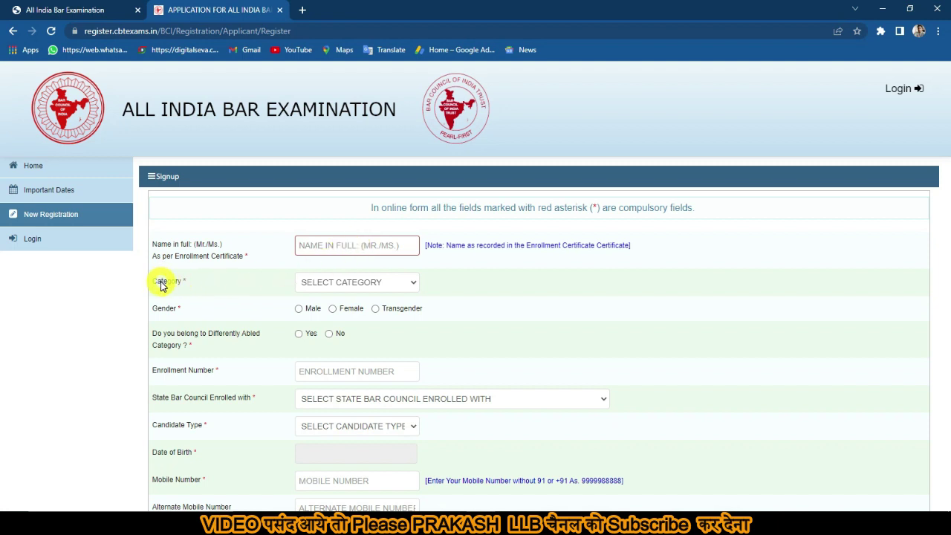
click(319, 282)
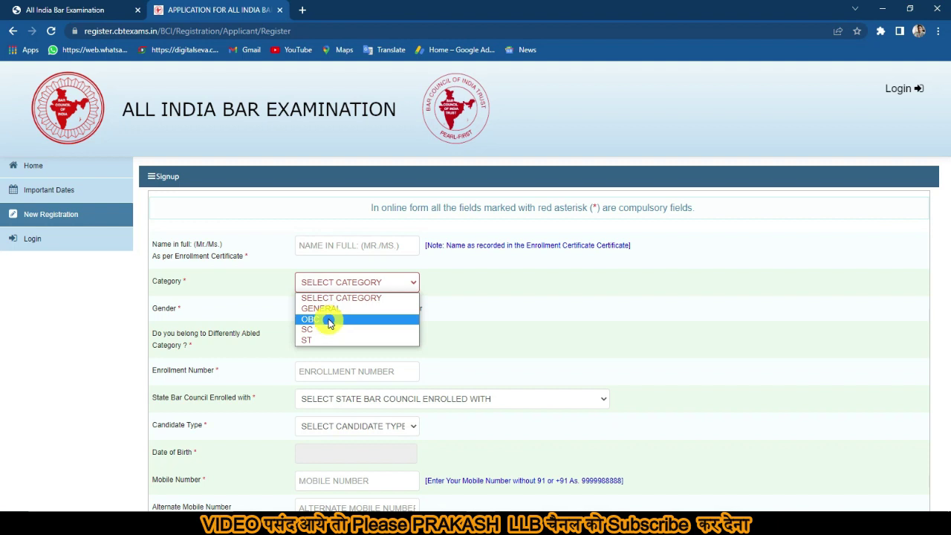
click(321, 311)
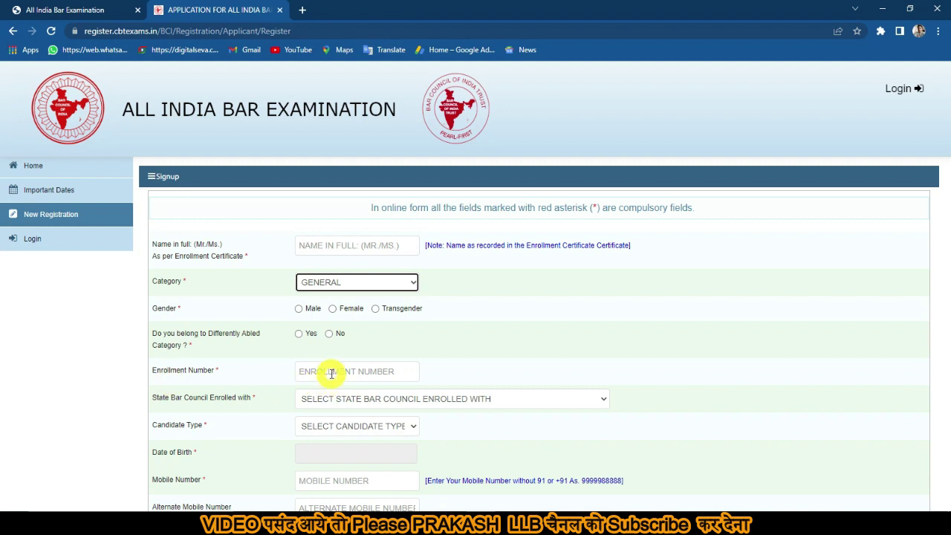
Select BAR COUNCIL OF GUJARAT as the enrolling State Bar Council.
click(330, 372)
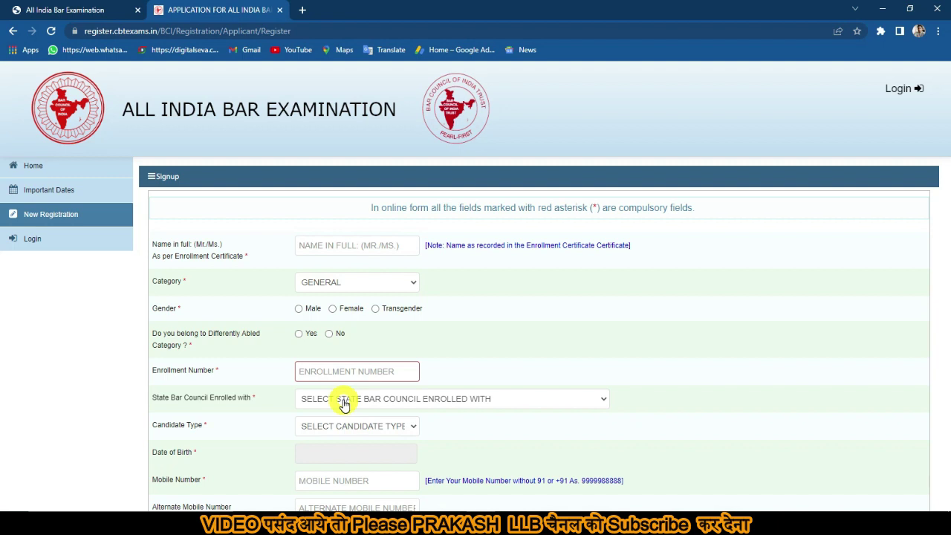
click(344, 404)
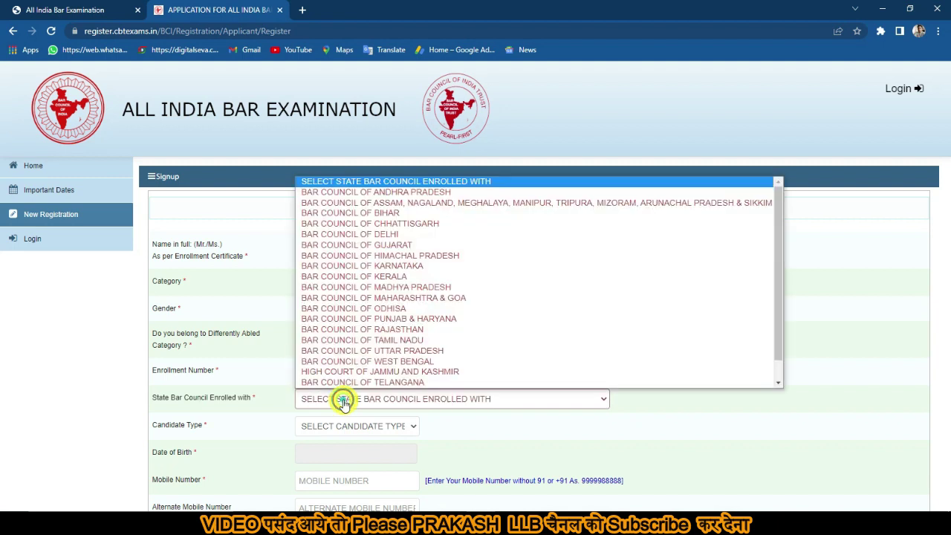
scroll(354, 387, down, 1)
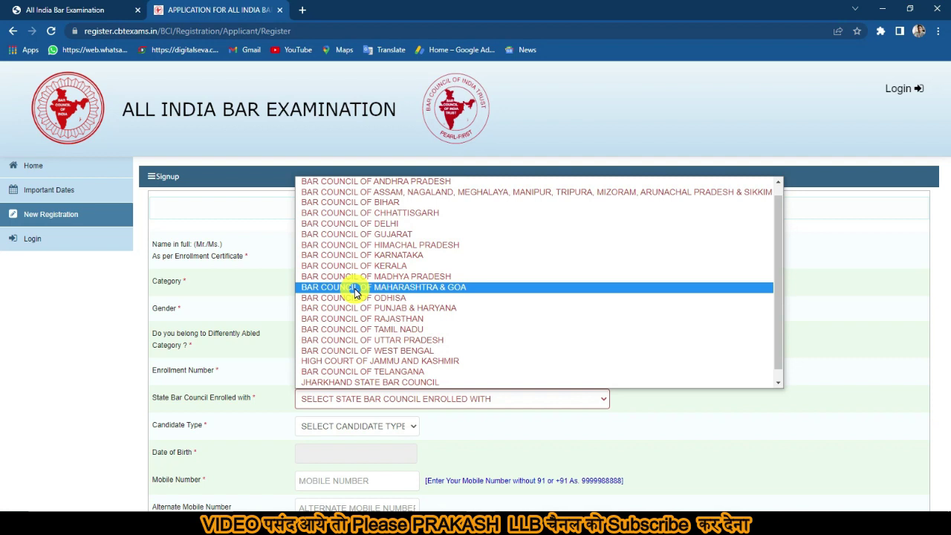
click(332, 234)
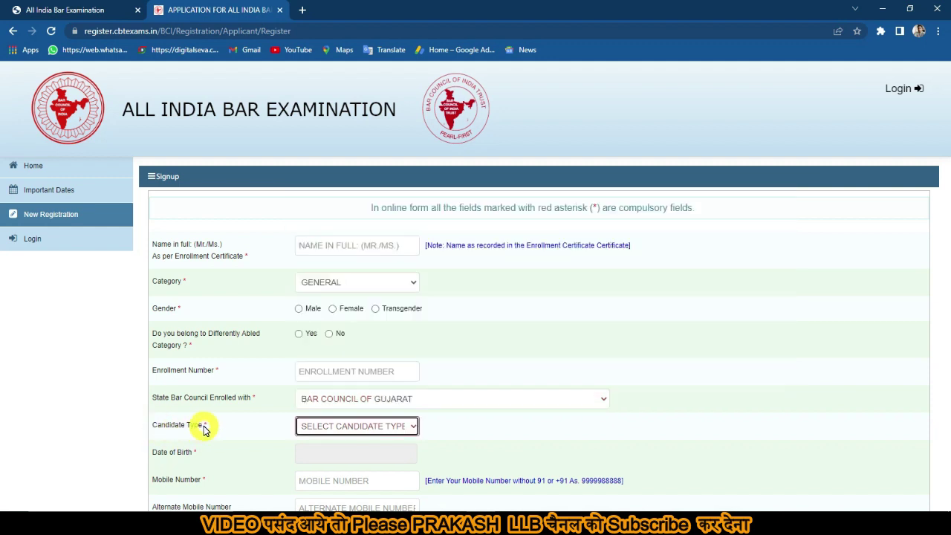
Set Candidate Type to FRESH and enter the date of birth.
click(327, 426)
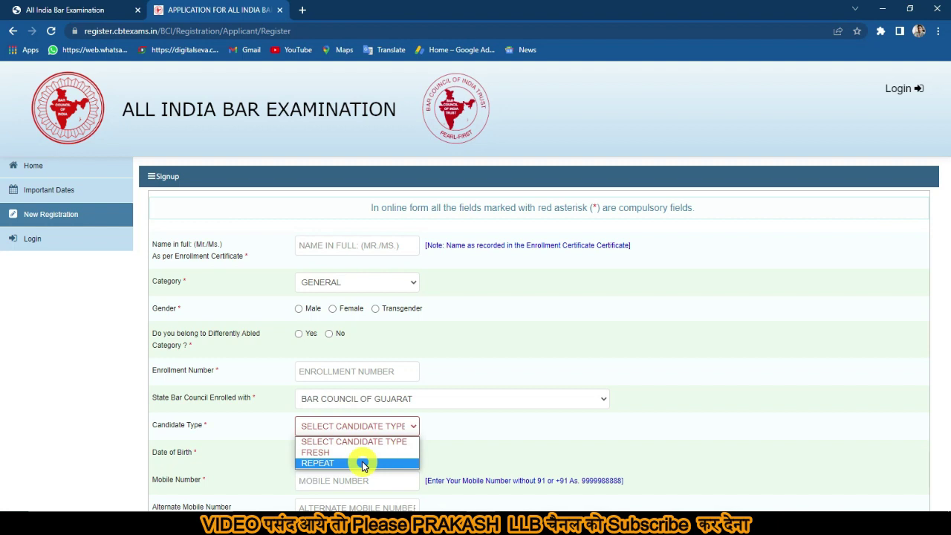
click(318, 452)
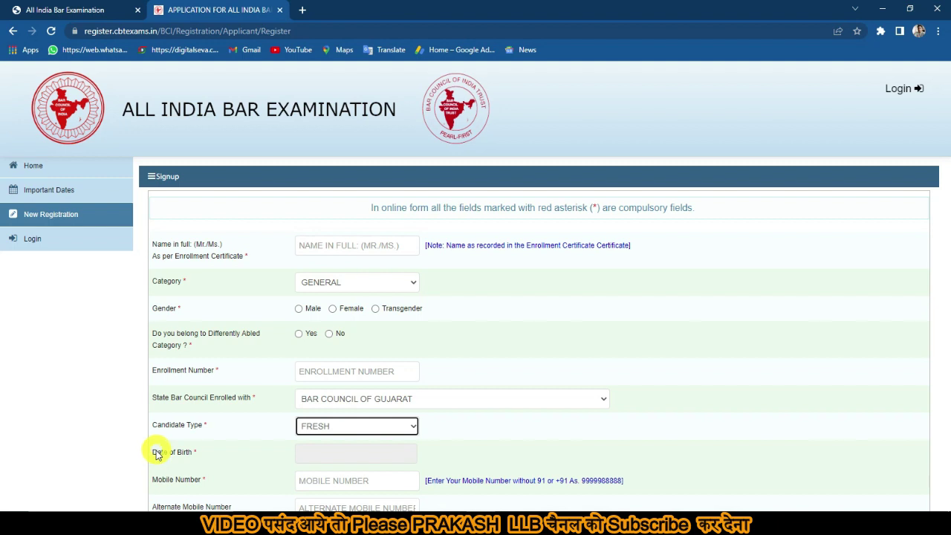
click(300, 452)
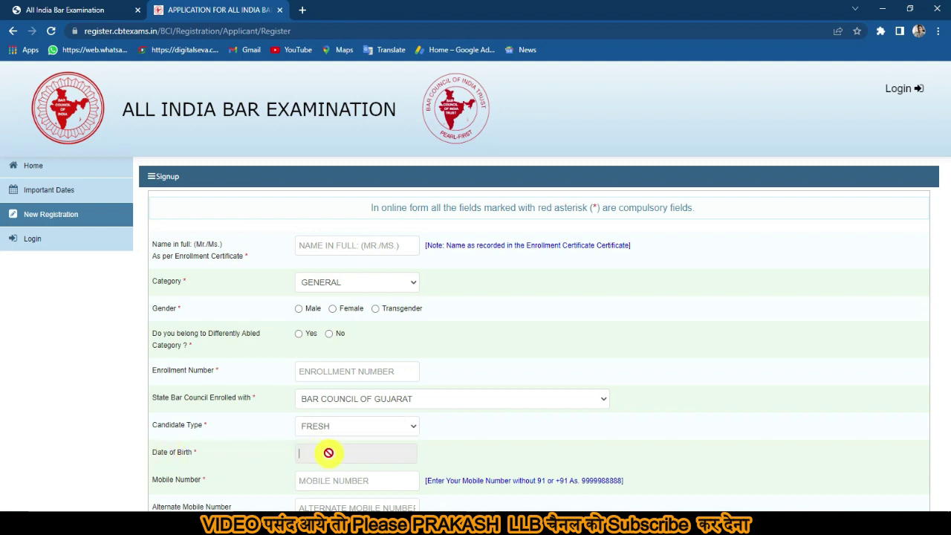
scroll(327, 453, down, 1)
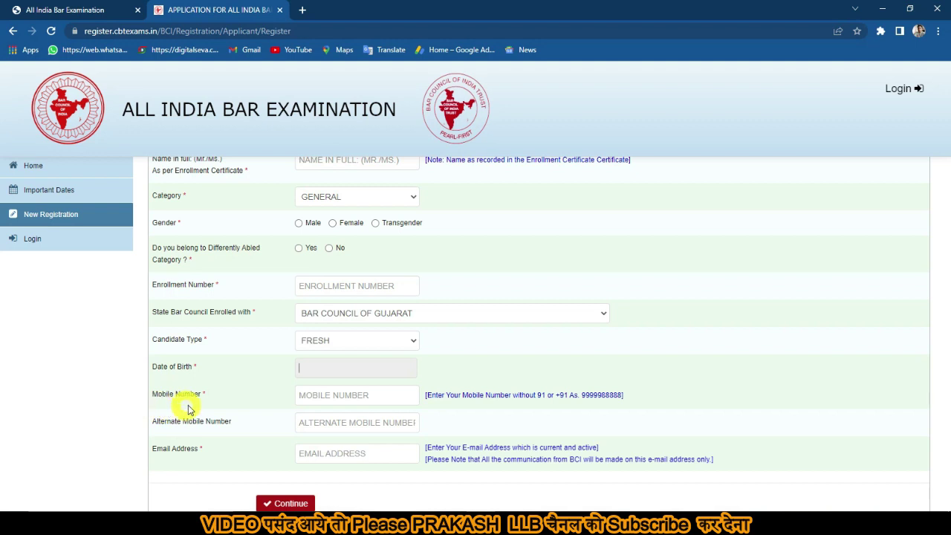
Fill in the mobile number, alternate mobile number and e-mail address.
click(316, 402)
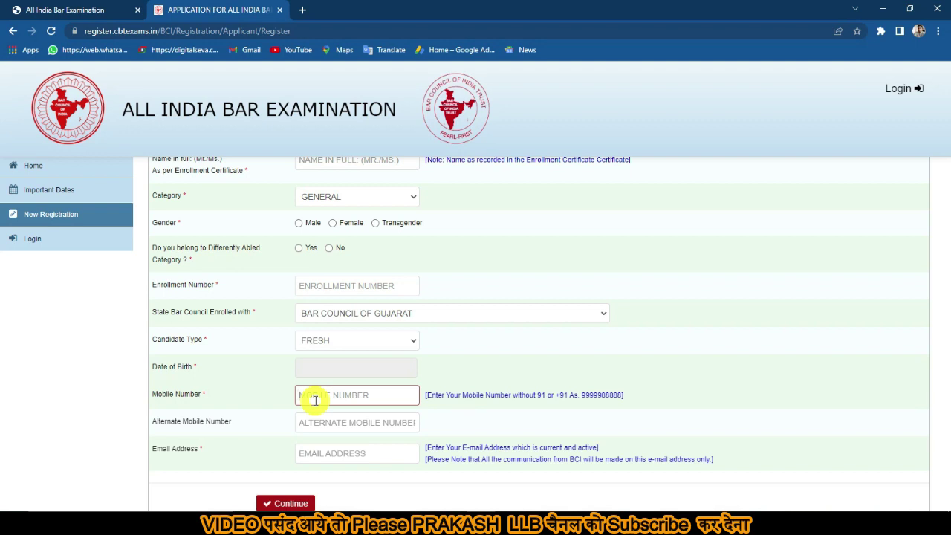
click(345, 424)
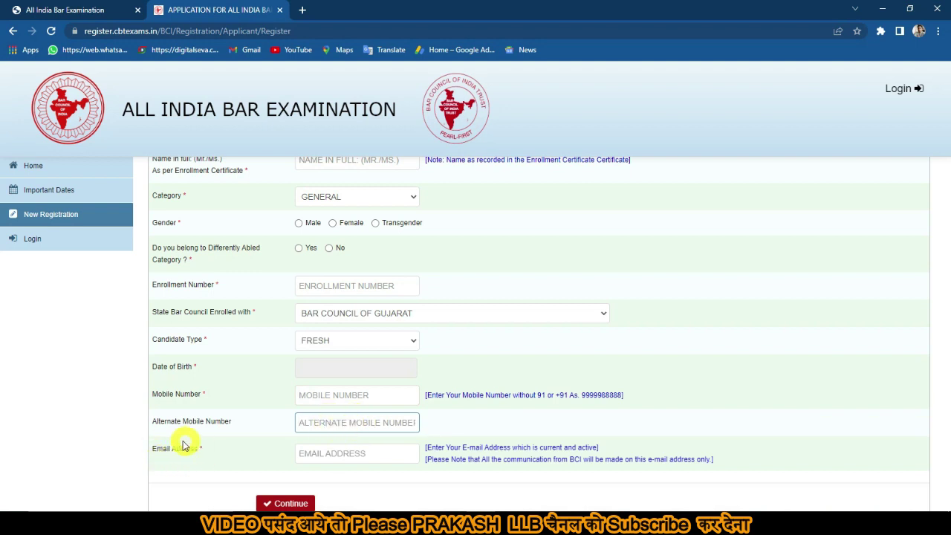
click(313, 454)
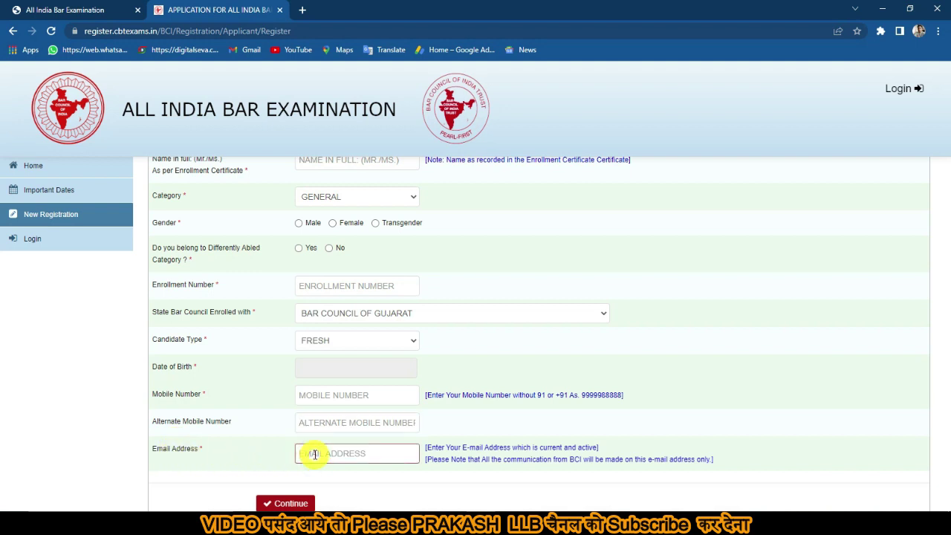
scroll(392, 385, down, 2)
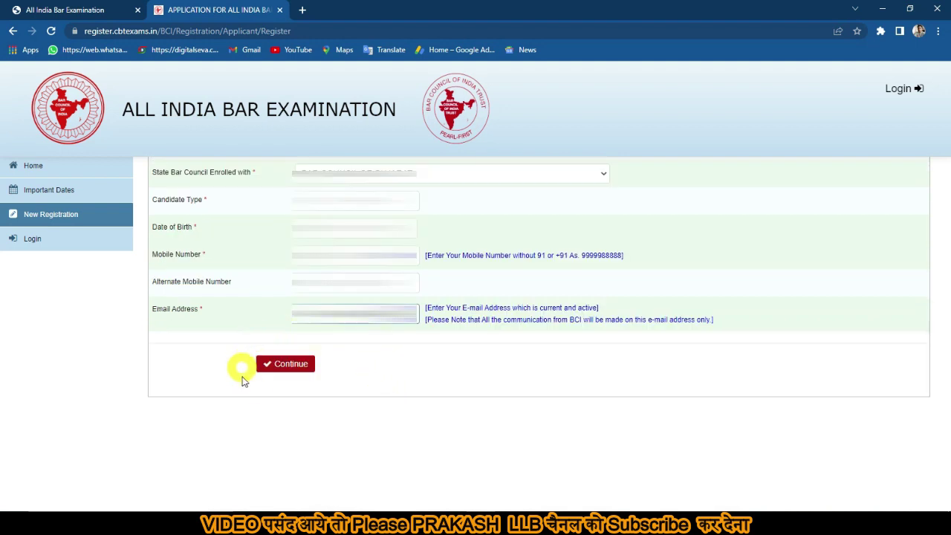
Submit the signup details and enter the OTP received on mobile.
click(288, 366)
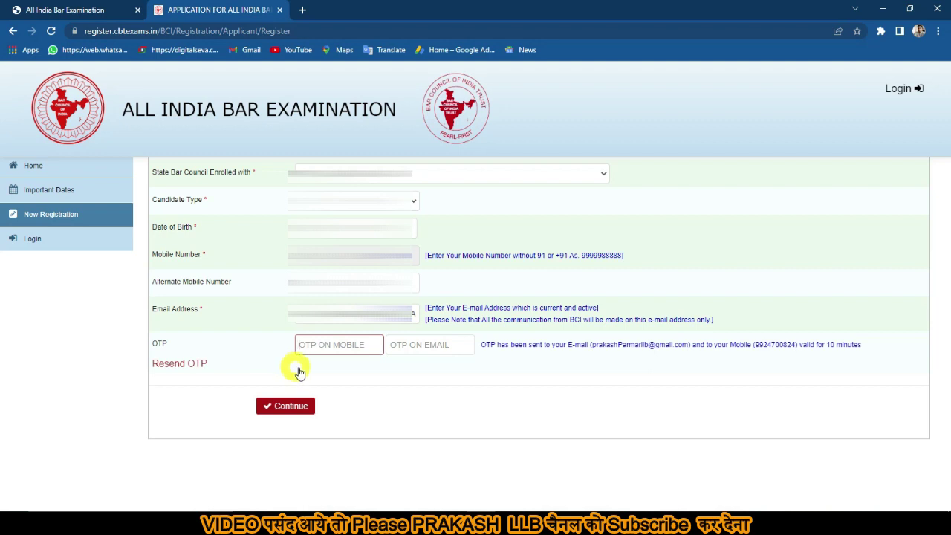
click(322, 347)
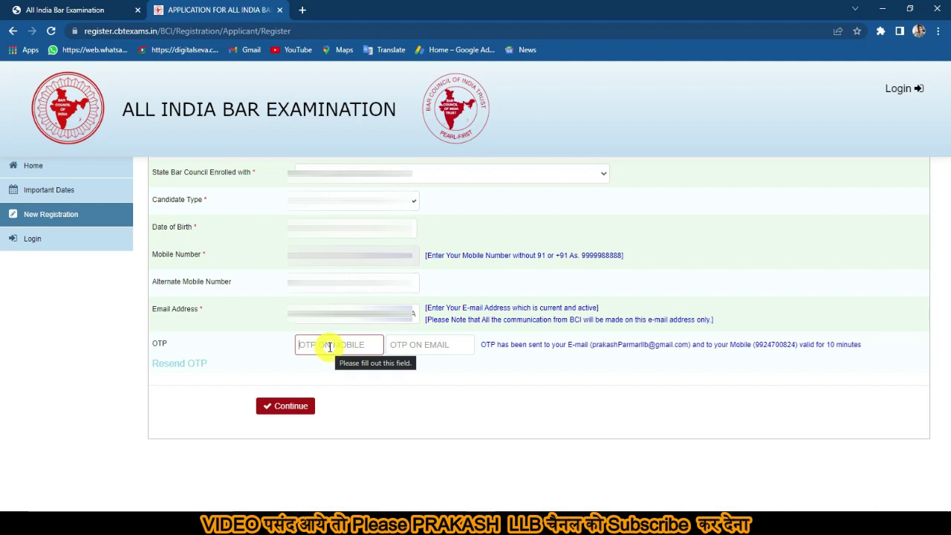
click(866, 497)
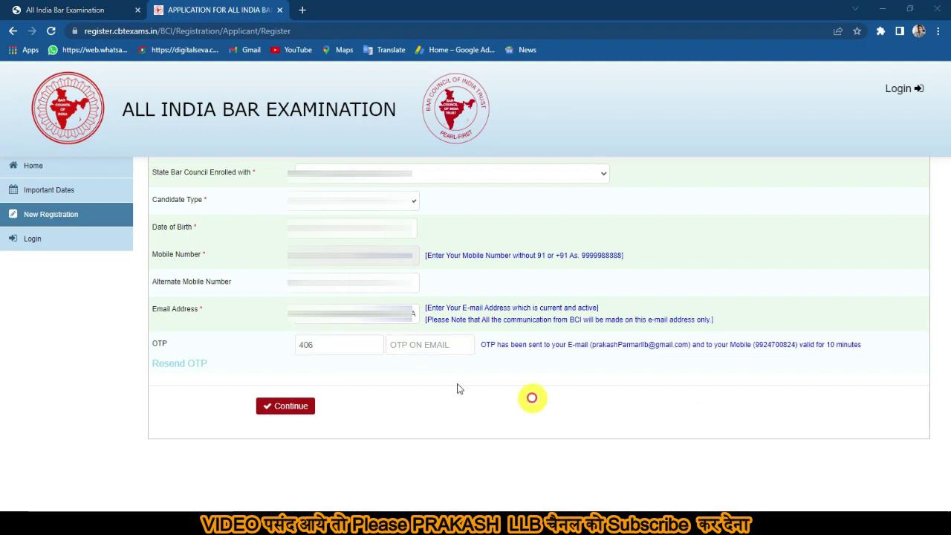
Enter the e-mail OTP and proceed to the Registration Information form.
click(413, 345)
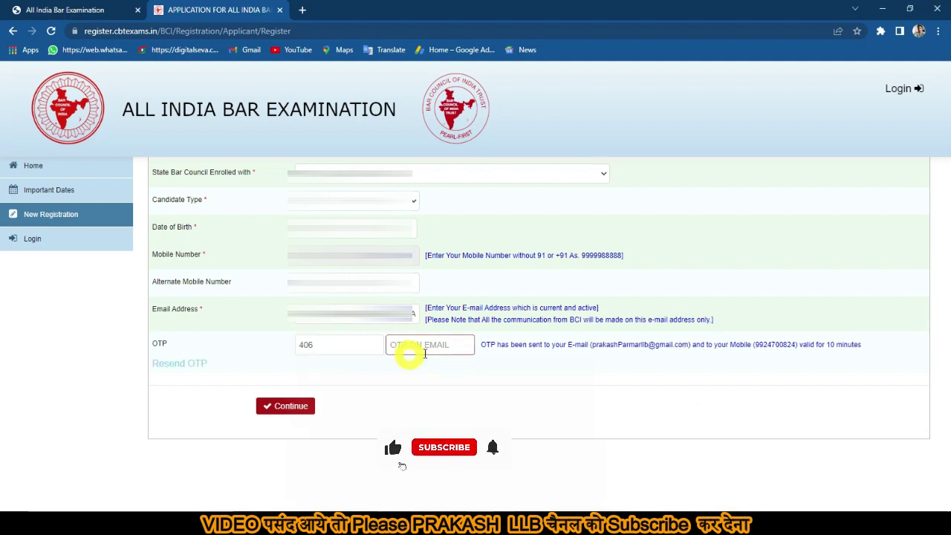
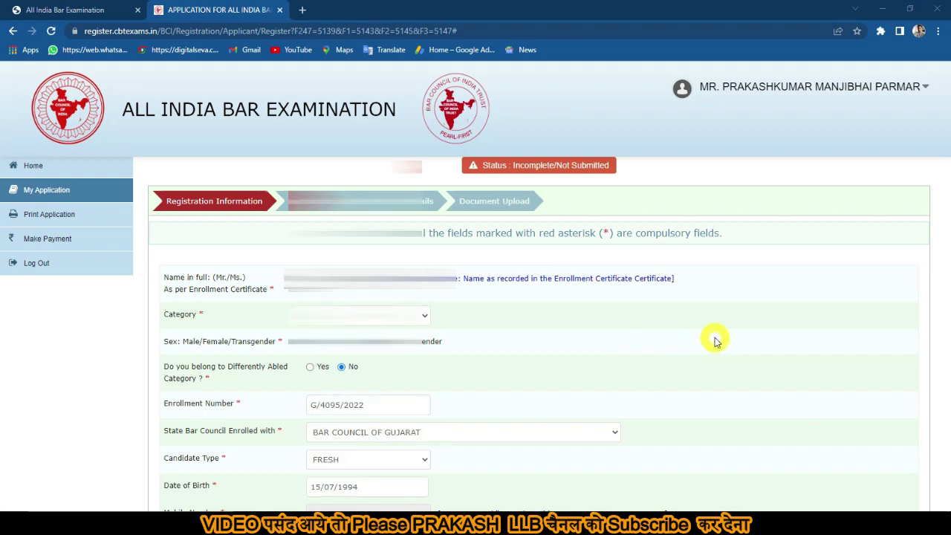
scroll(712, 341, down, 3)
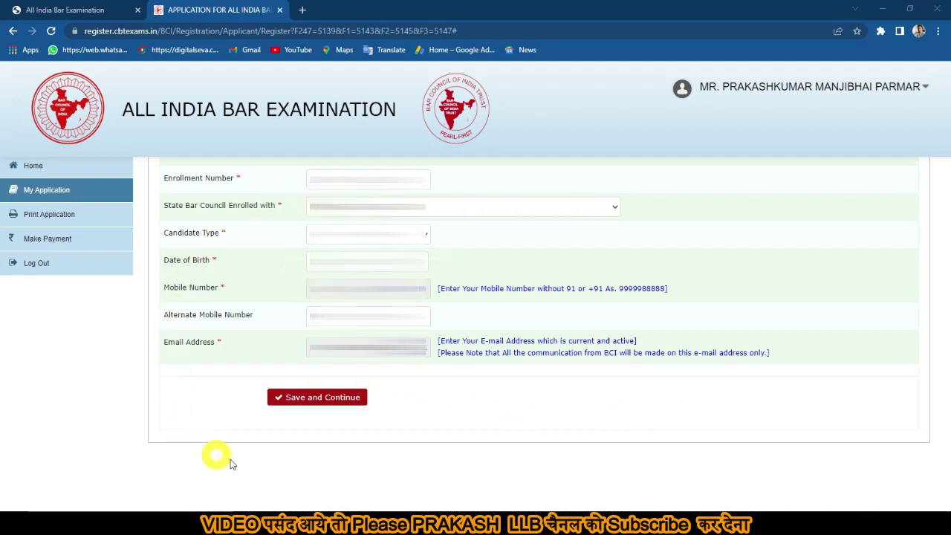
Save the registration information and enter the mother's name.
click(304, 396)
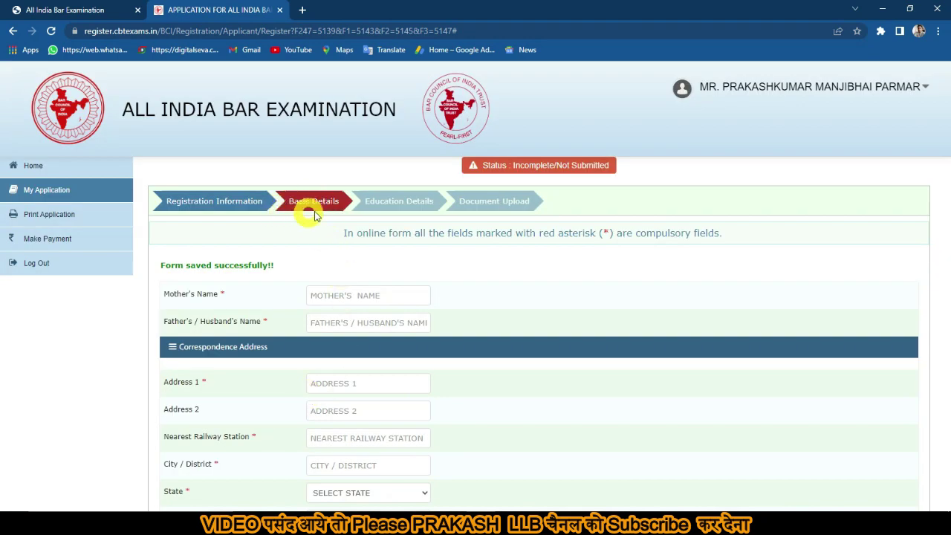
click(324, 295)
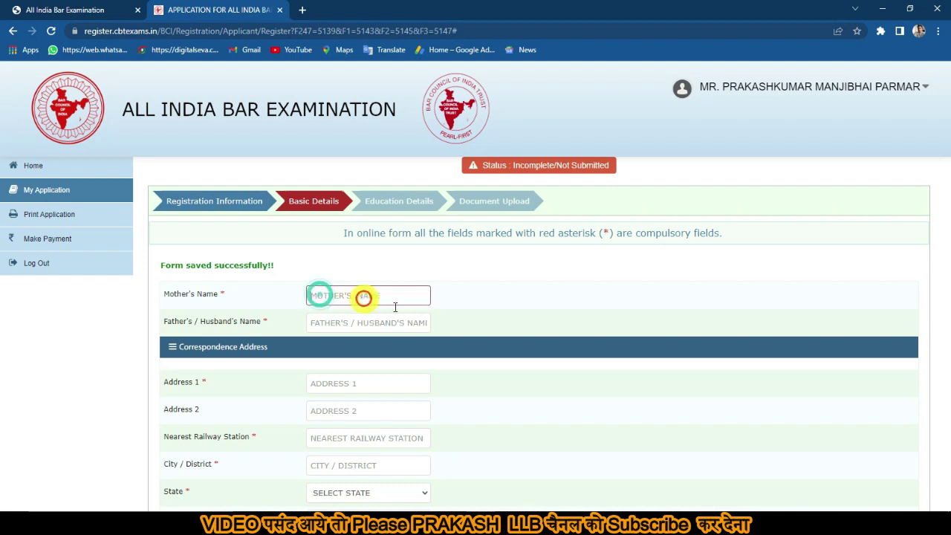
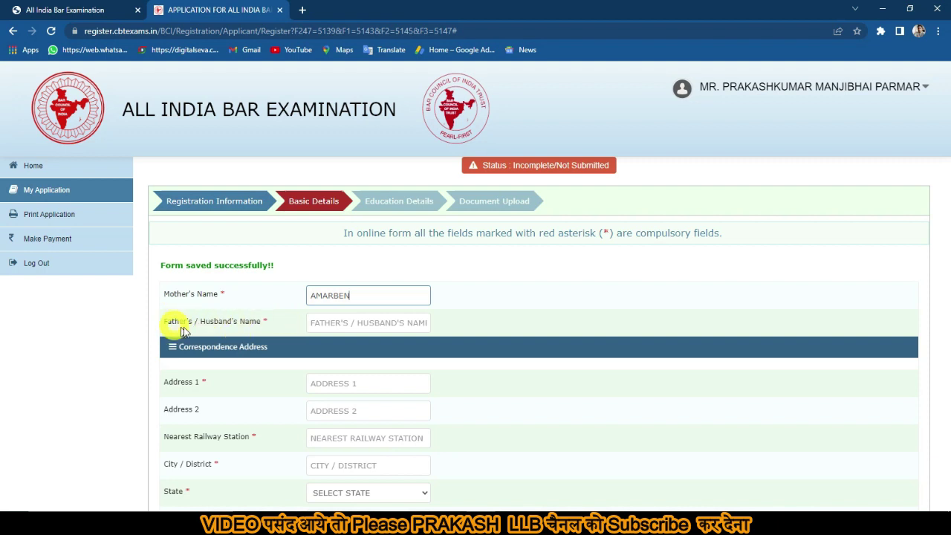
click(353, 324)
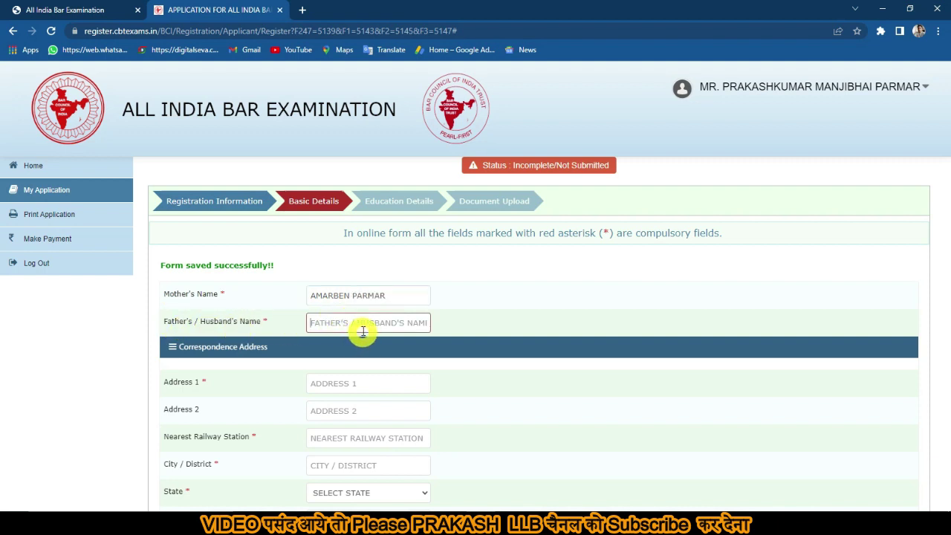
scroll(362, 330, down, 3)
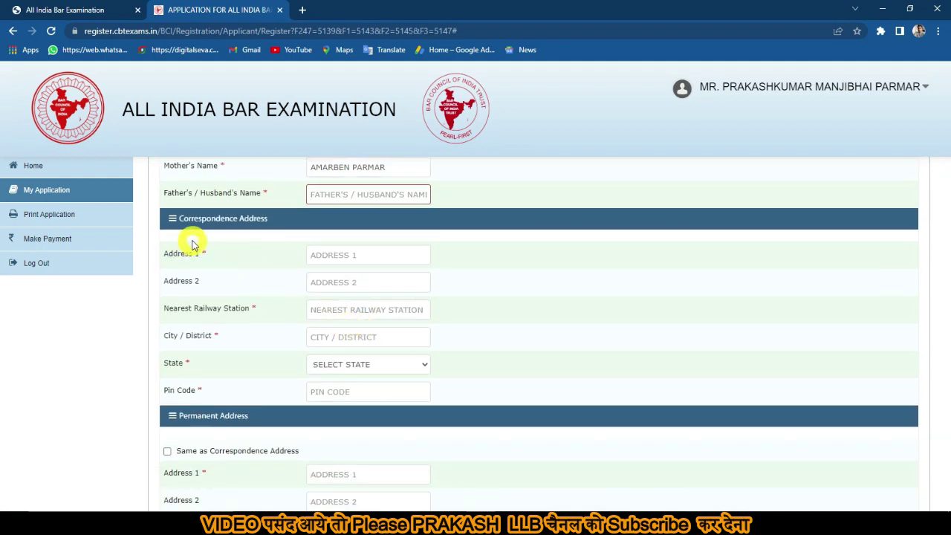
Fill in the correspondence address, railway station, city and pin code, with state GUJARAT.
click(315, 258)
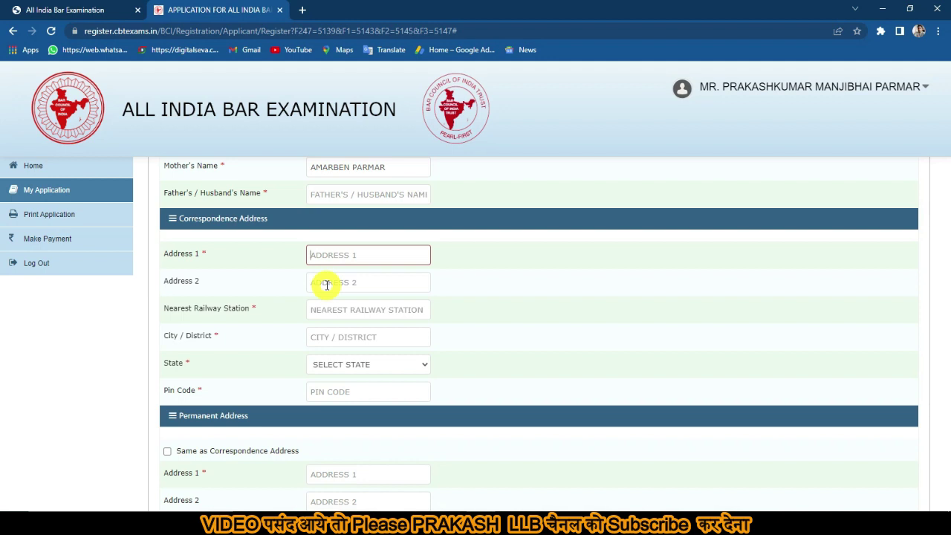
click(207, 316)
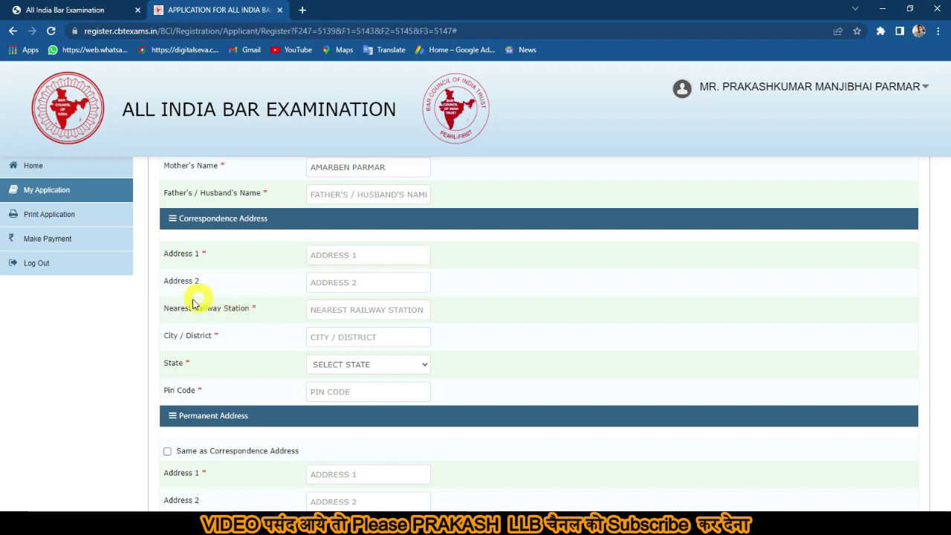
click(316, 310)
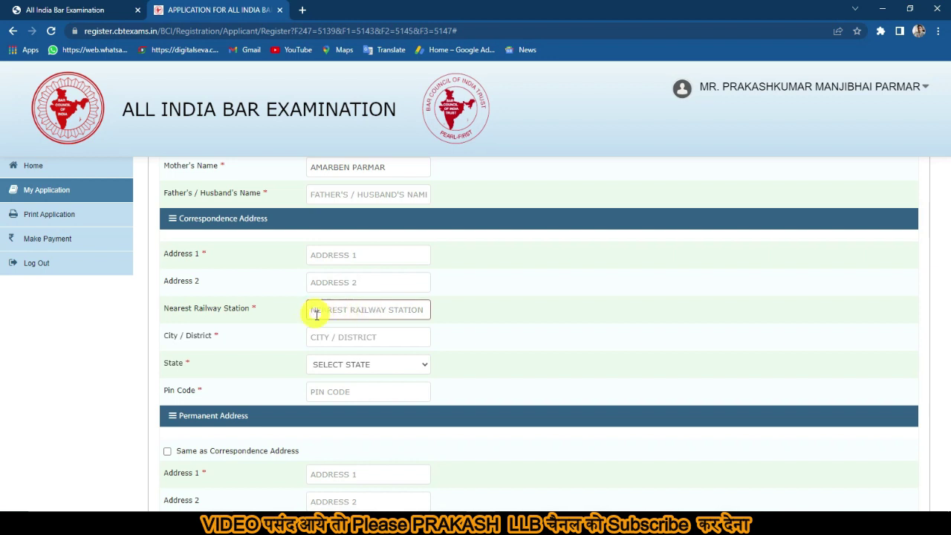
click(327, 338)
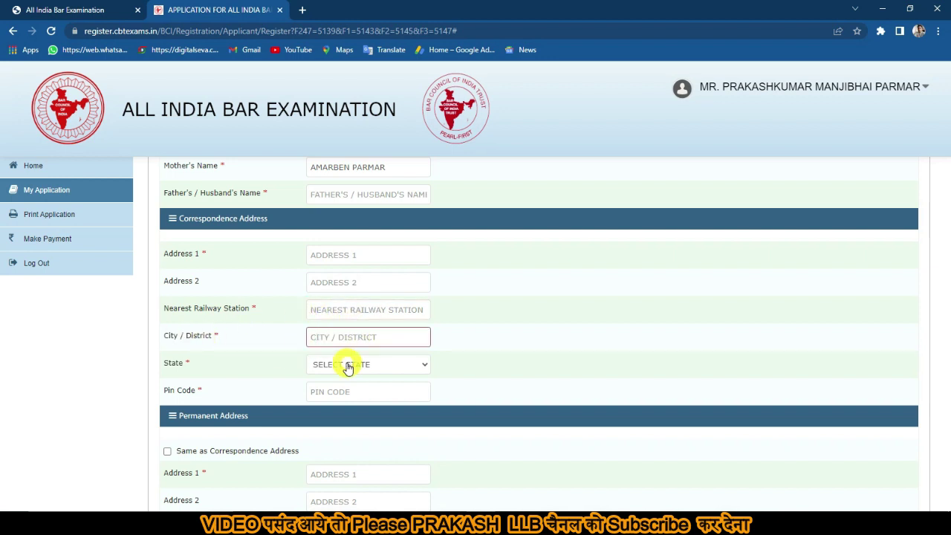
click(343, 365)
click(338, 280)
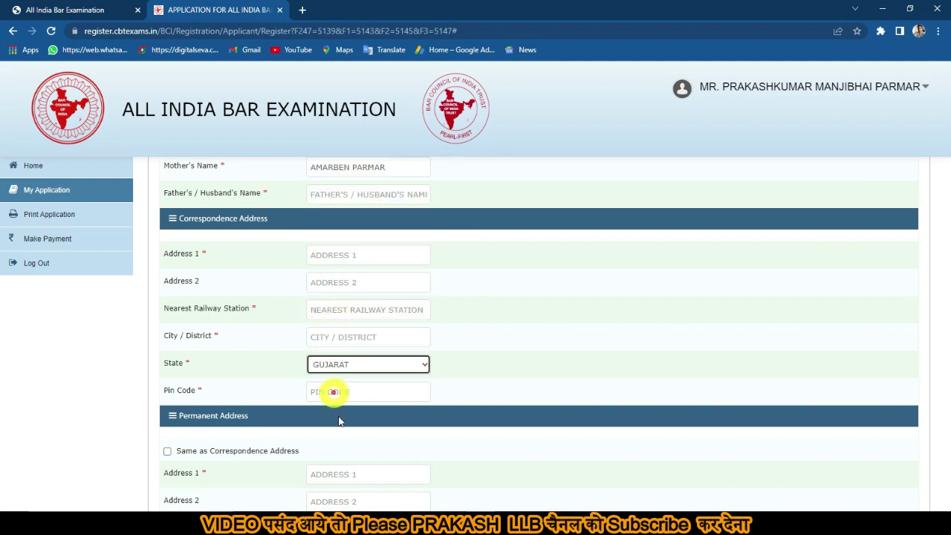
click(316, 392)
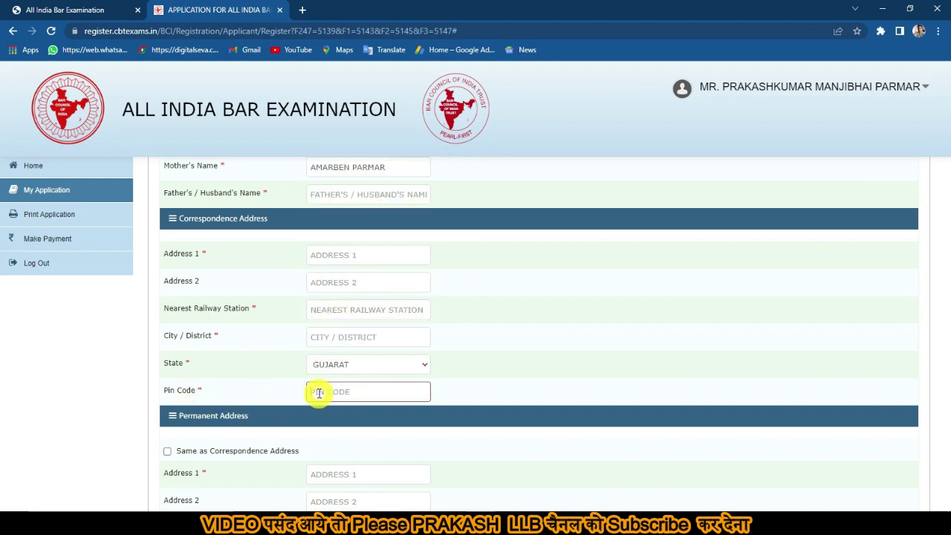
Mark the permanent address as same as the correspondence address.
scroll(253, 350, down, 2)
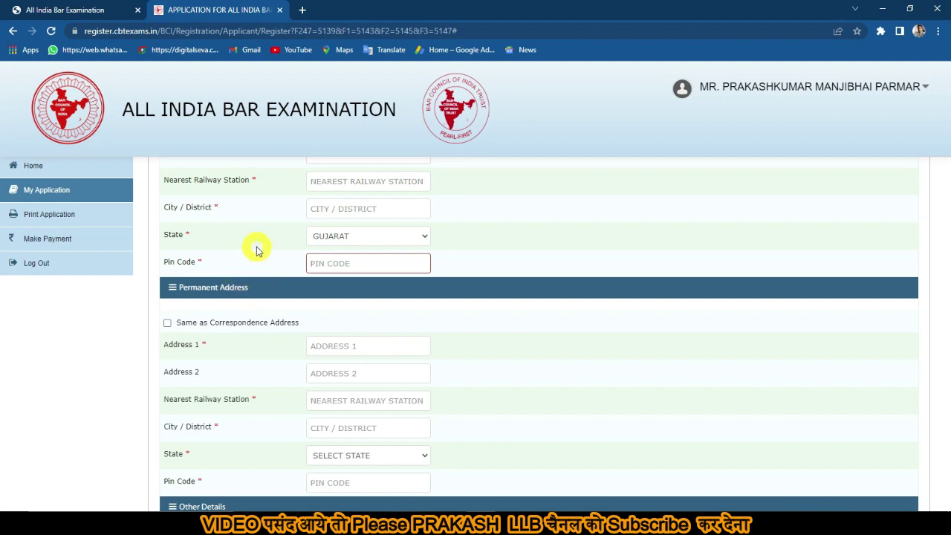
click(168, 326)
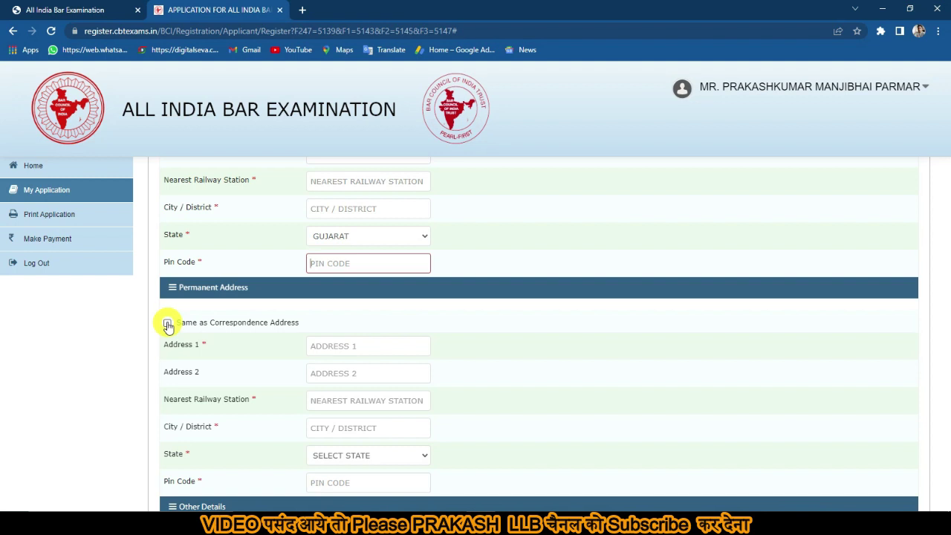
scroll(178, 312, down, 3)
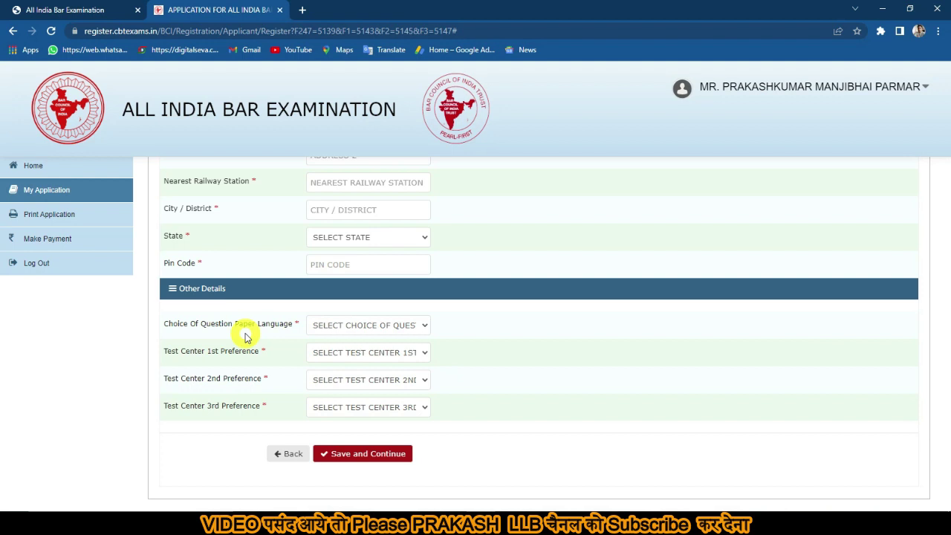
Choose GUJARATI as question paper language and AHMEDABAD as first test centre preference.
click(334, 325)
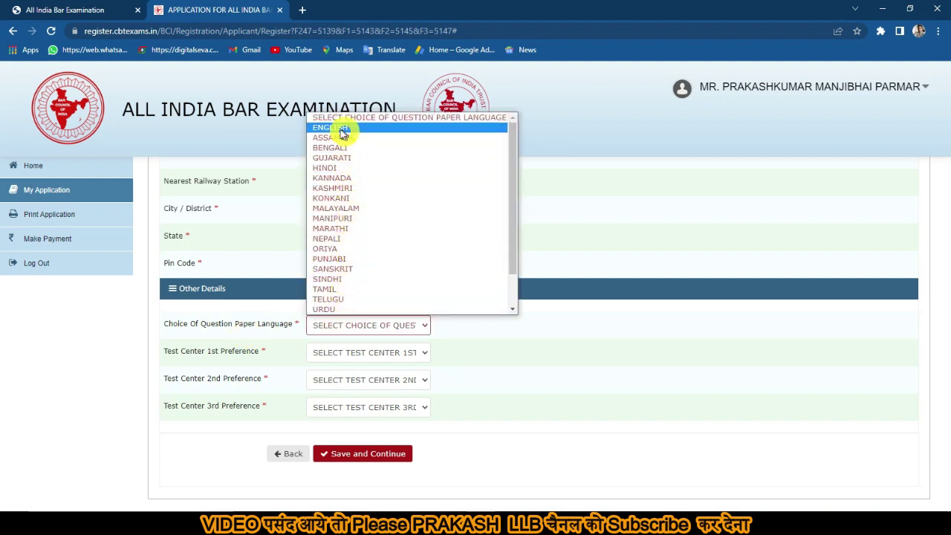
click(331, 157)
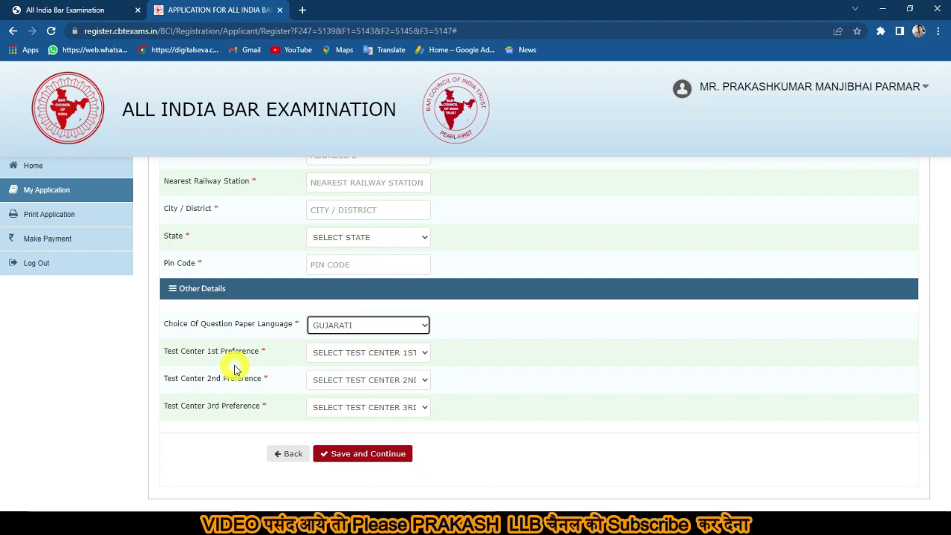
click(322, 354)
scroll(333, 184, down, 2)
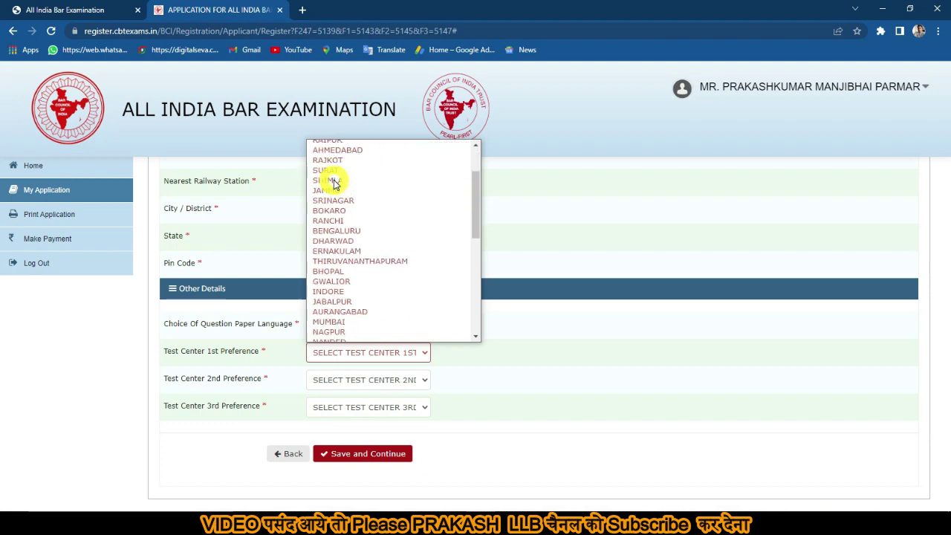
scroll(334, 183, down, 4)
click(319, 338)
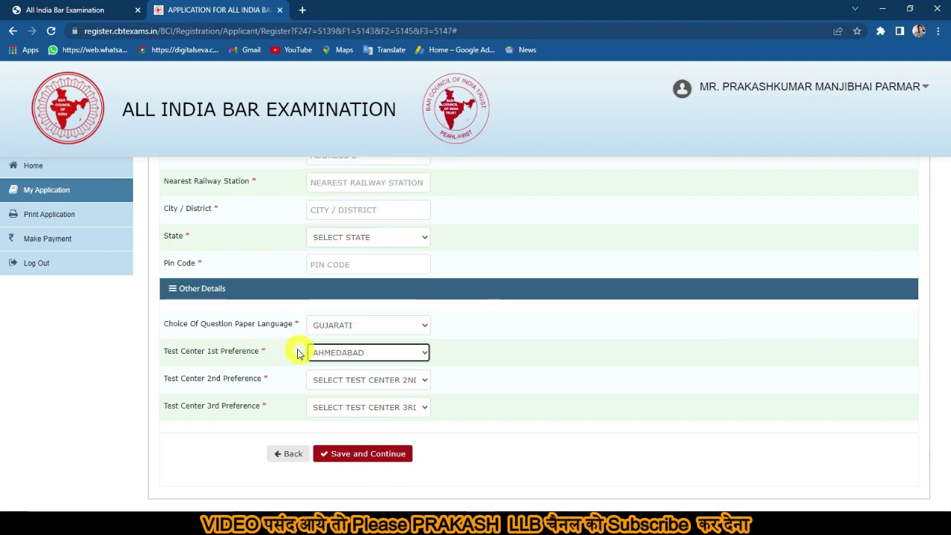
Set RAJKOT and SURAT as second and third test centre preferences and save.
click(338, 383)
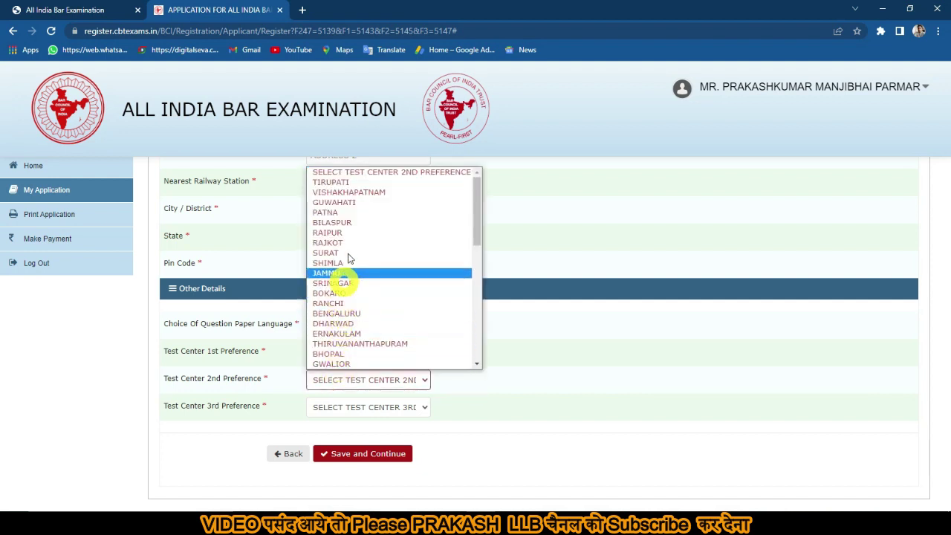
scroll(358, 247, down, 3)
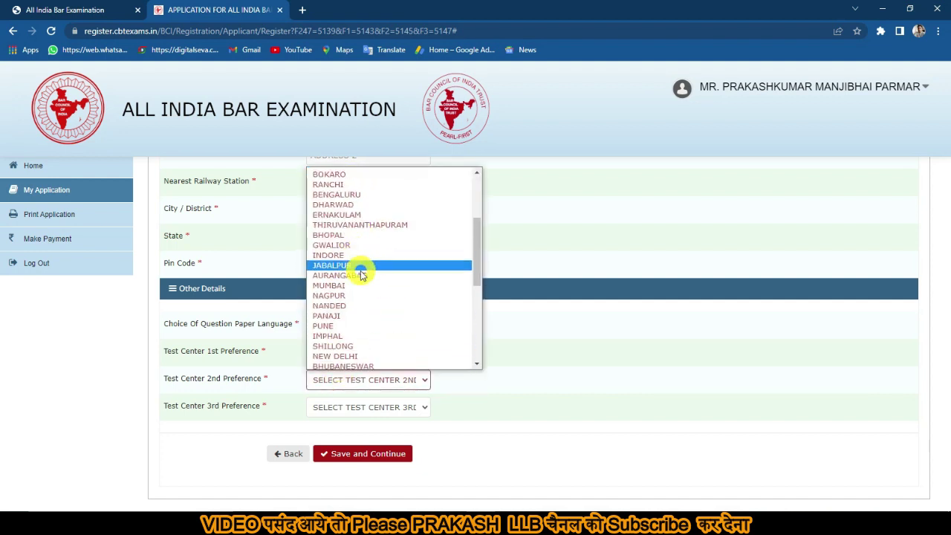
scroll(360, 292, down, 3)
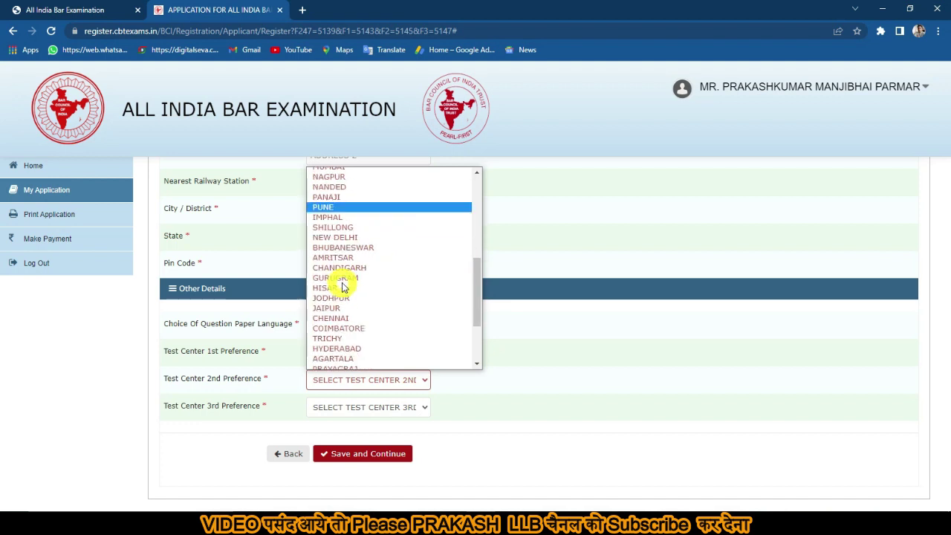
scroll(340, 286, down, 3)
click(323, 378)
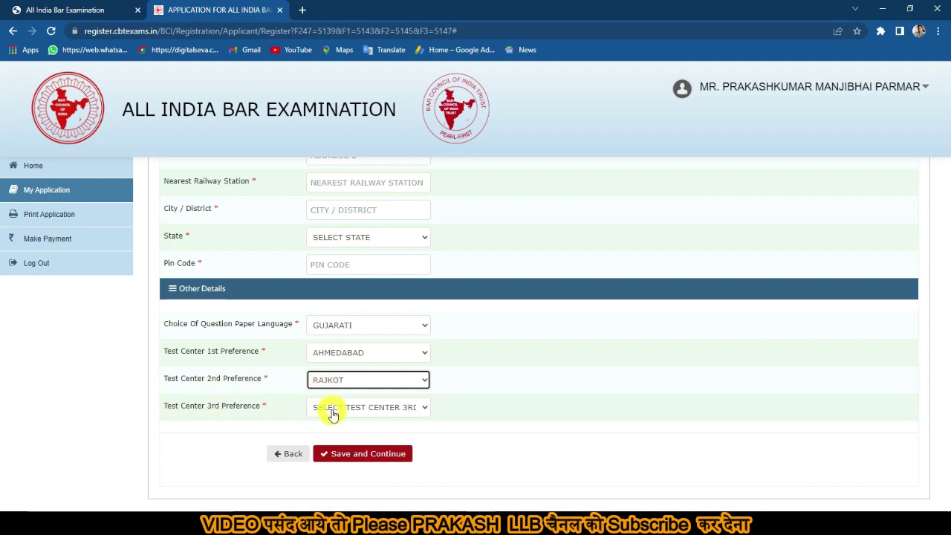
click(332, 414)
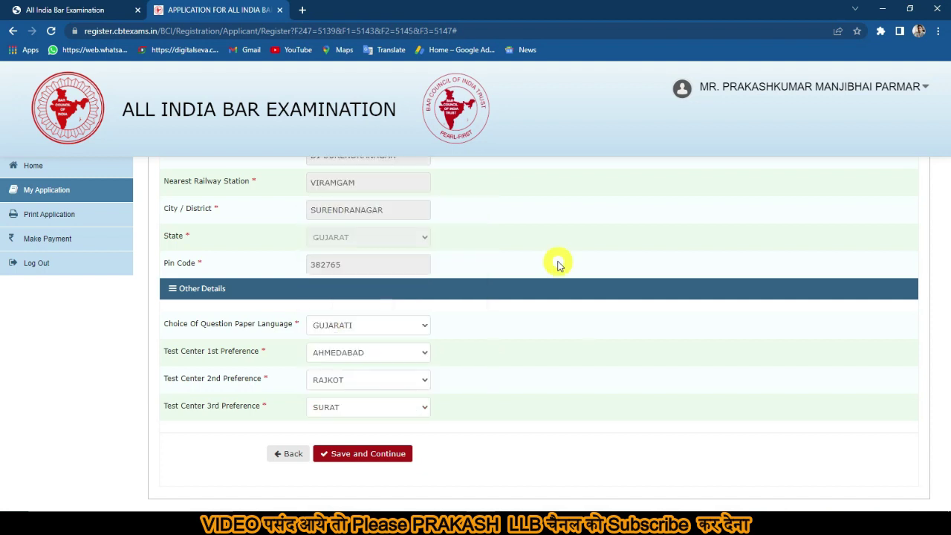
click(369, 455)
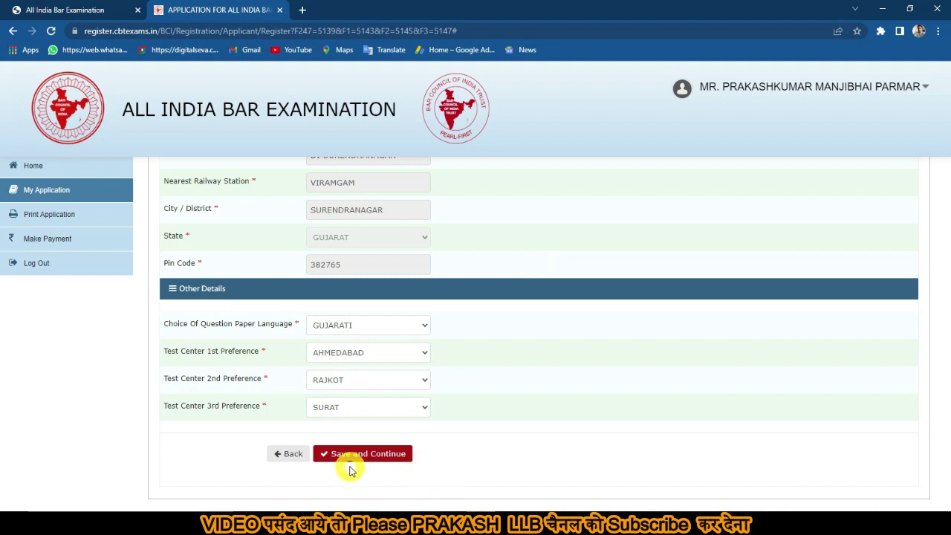
click(354, 462)
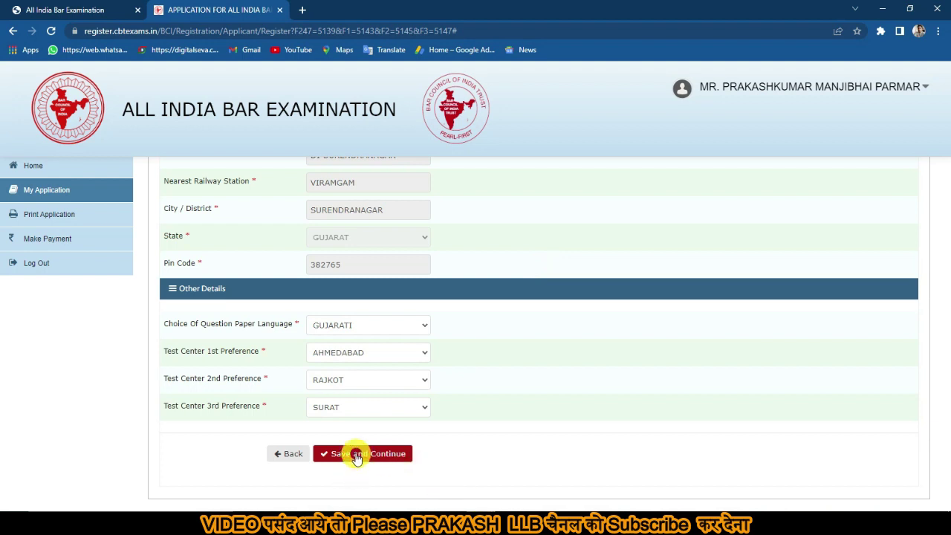
Save the basic details and fill the Matriculation row's institute, board and subject.
click(356, 455)
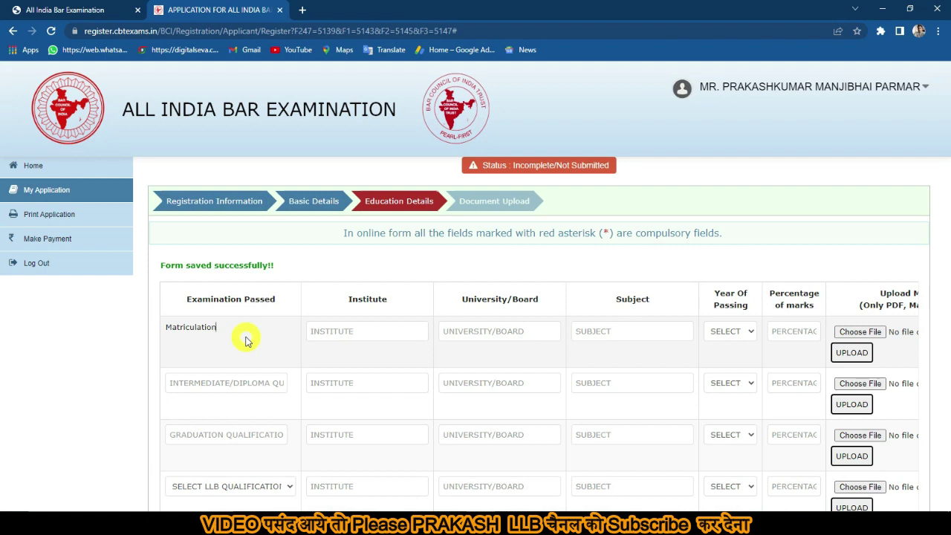
click(355, 334)
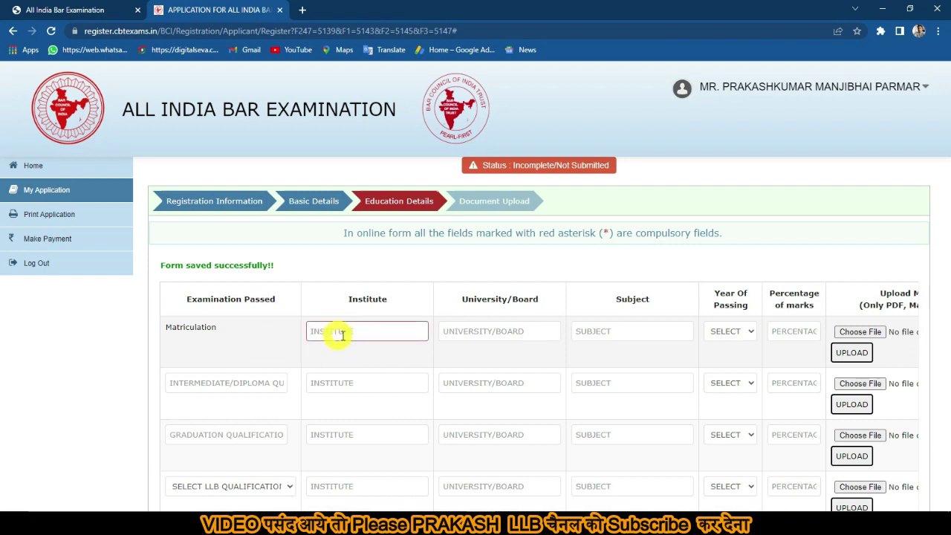
click(470, 330)
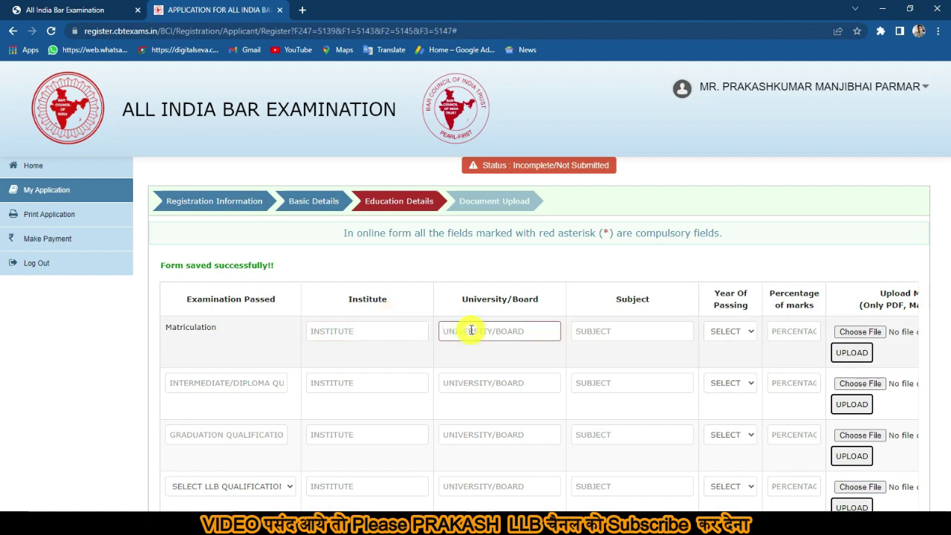
click(604, 331)
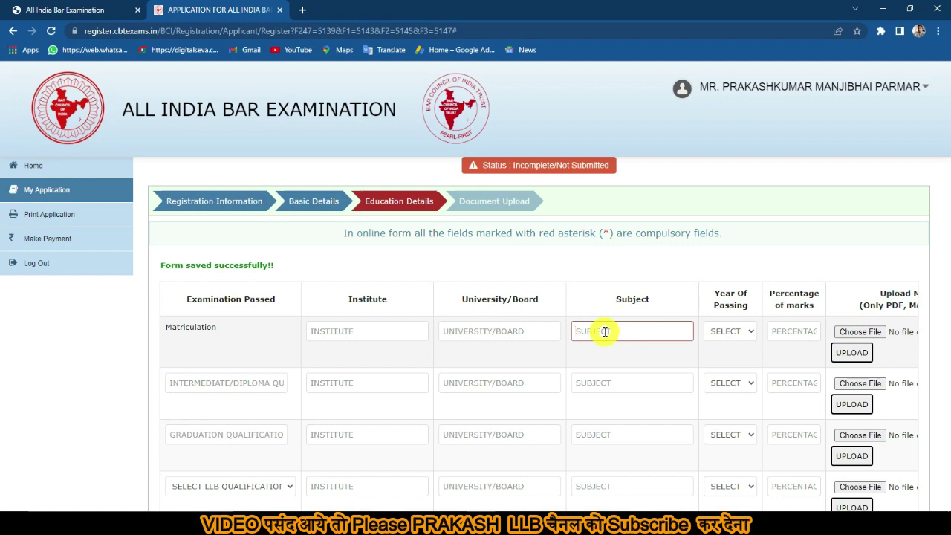
click(725, 331)
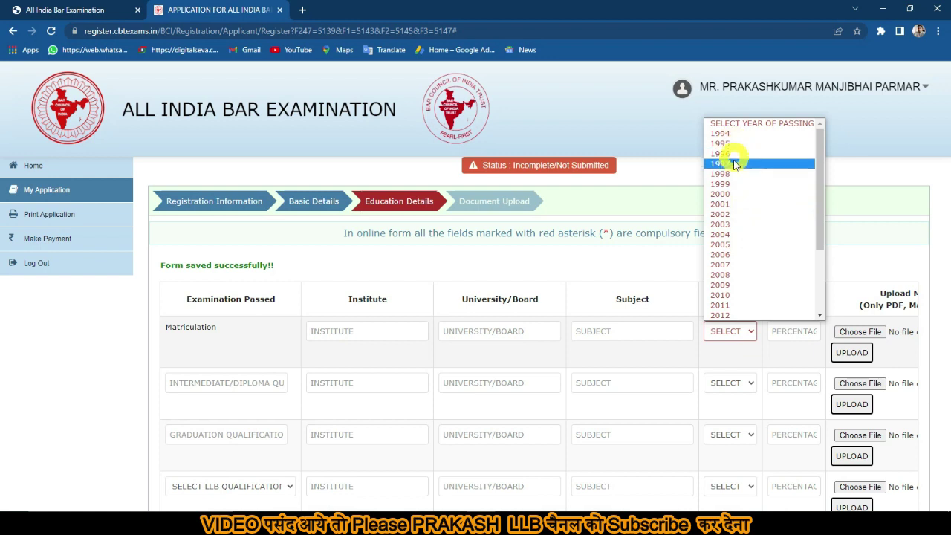
click(735, 330)
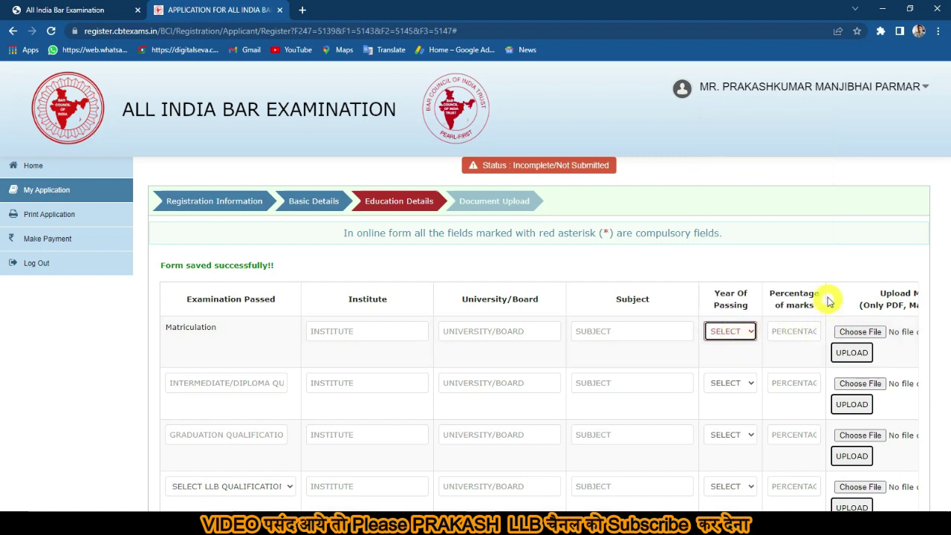
Enter 55 as the Matriculation percentage of marks.
click(793, 328)
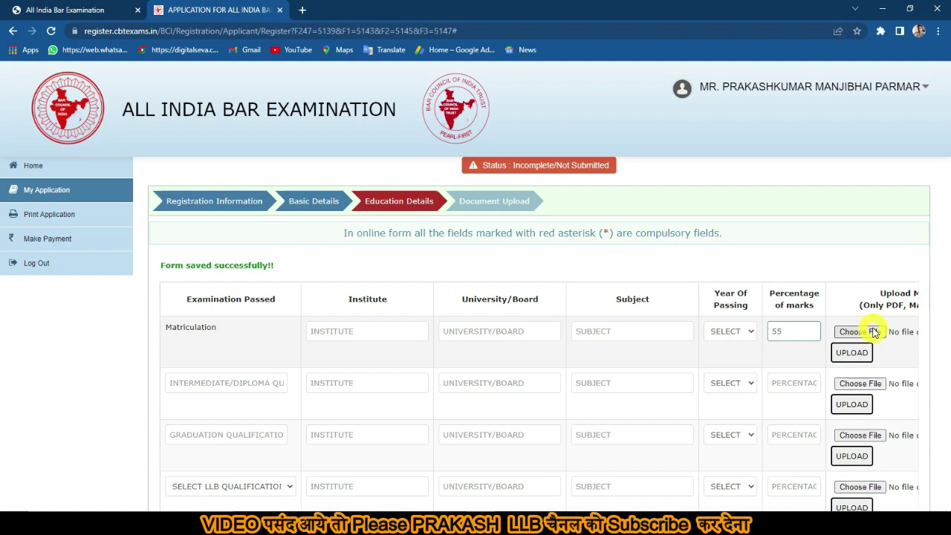
click(860, 331)
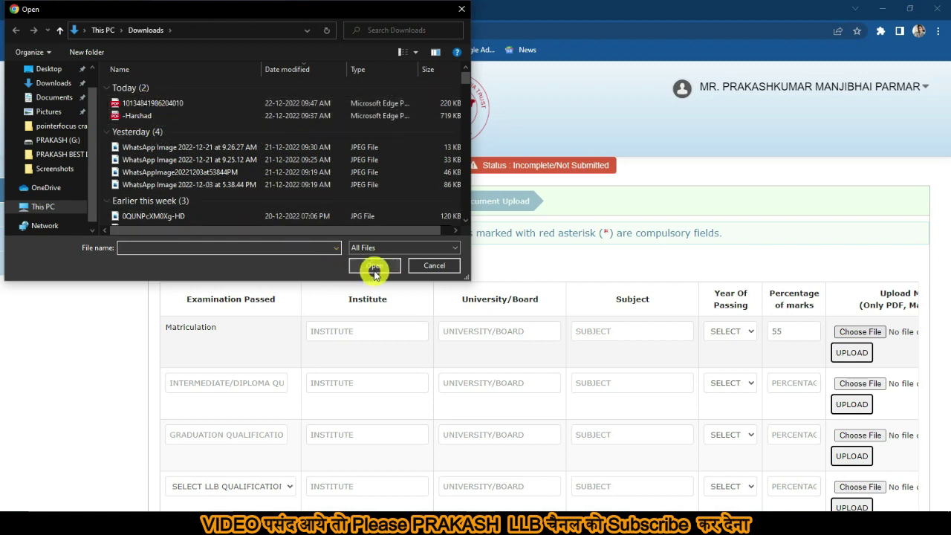
click(420, 268)
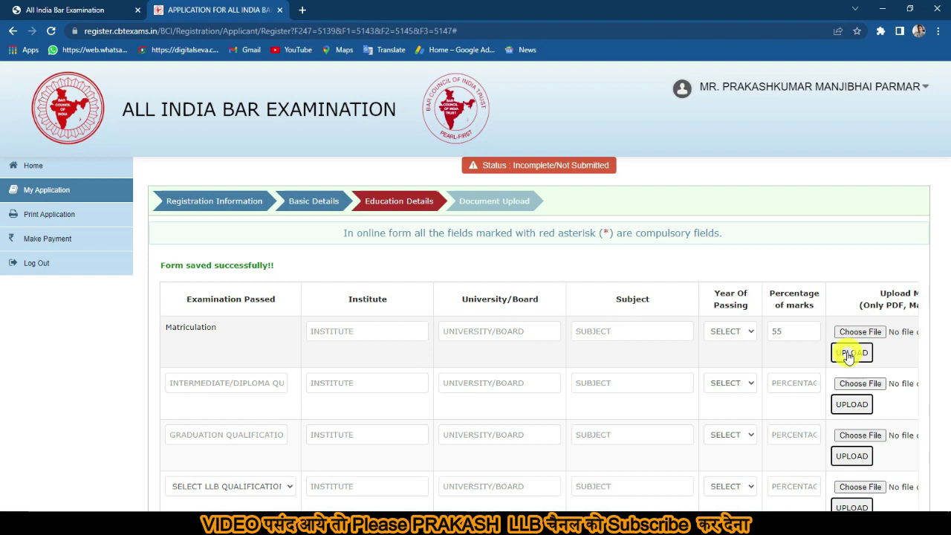
click(232, 385)
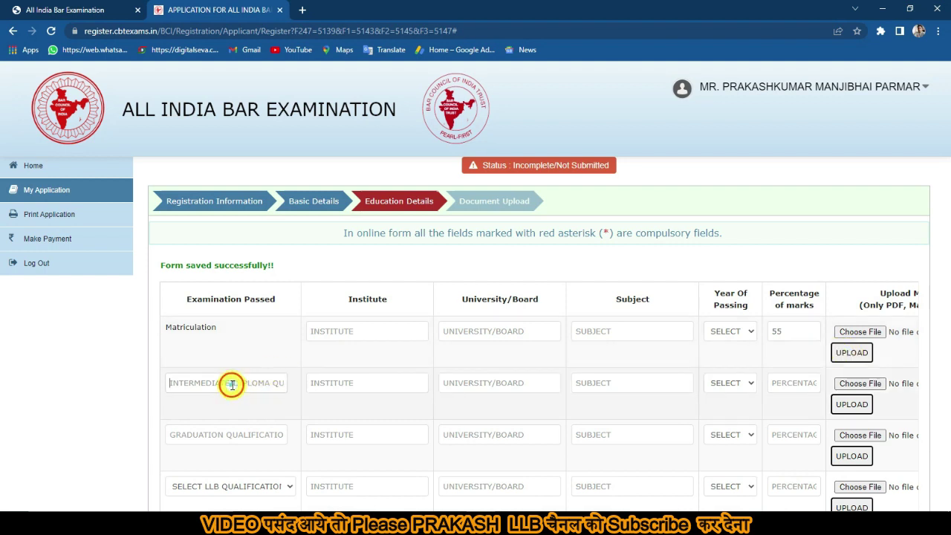
click(327, 379)
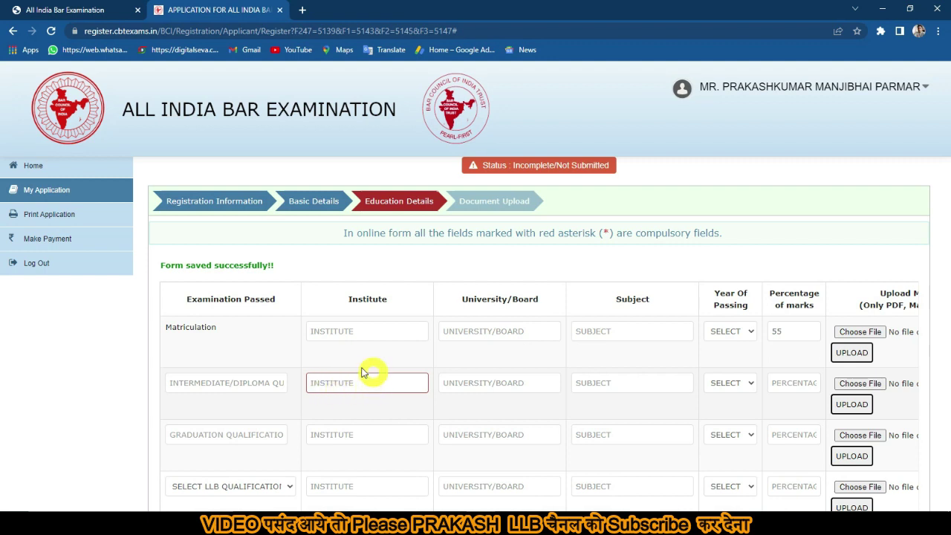
click(462, 377)
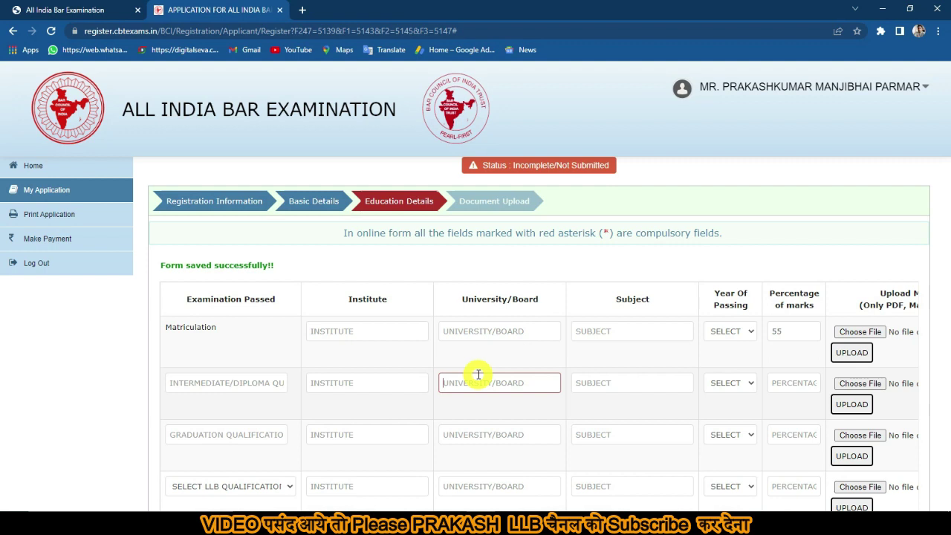
click(587, 382)
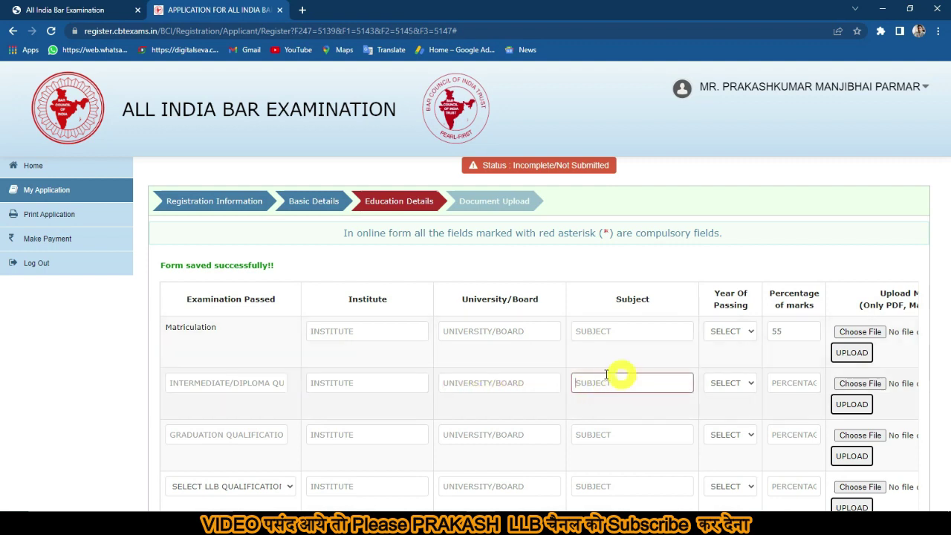
click(717, 383)
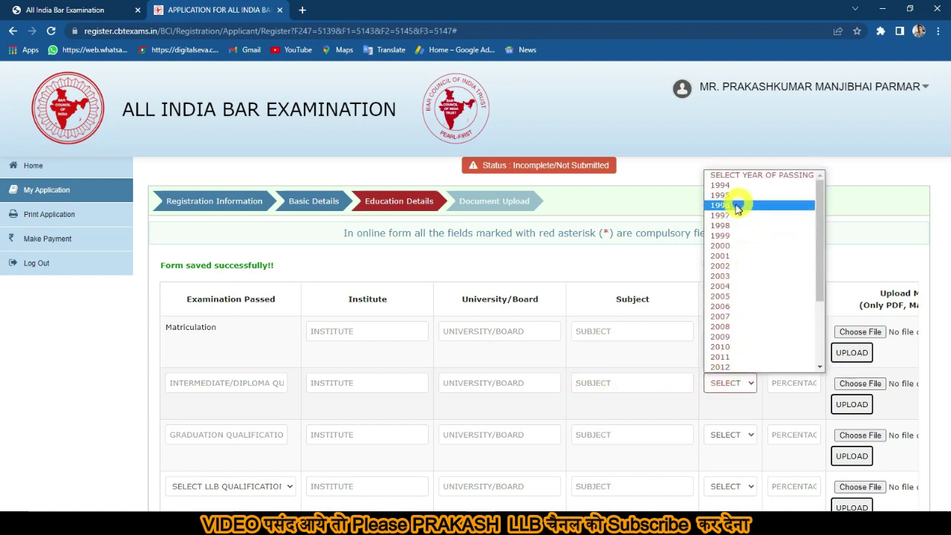
click(731, 380)
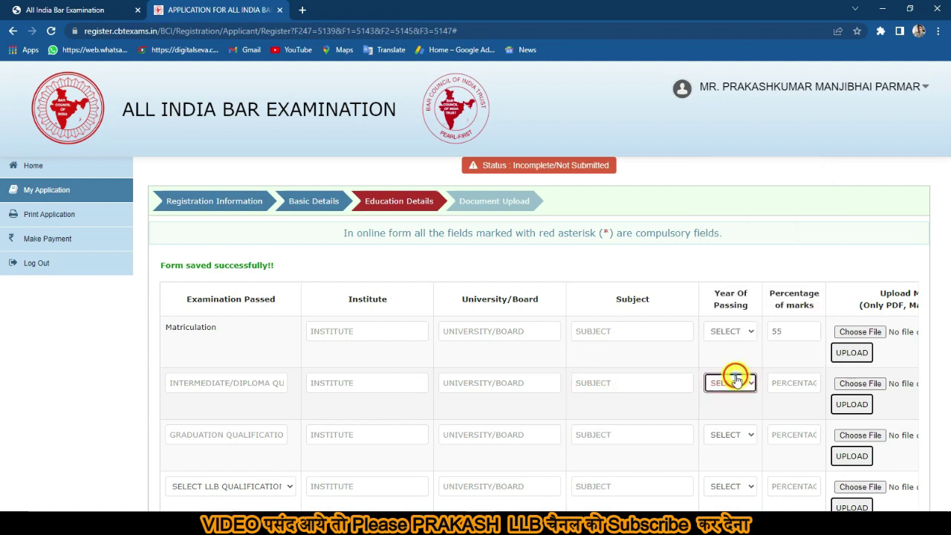
click(786, 380)
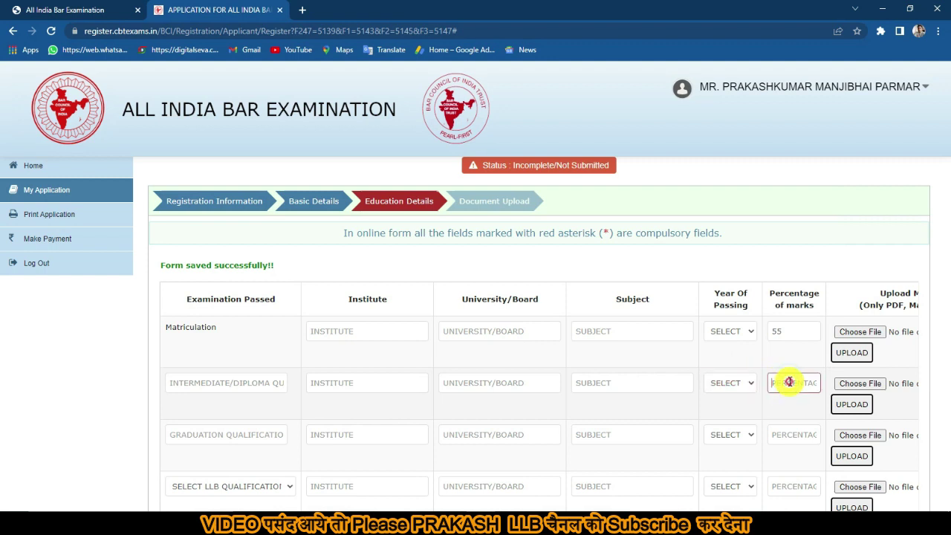
click(858, 383)
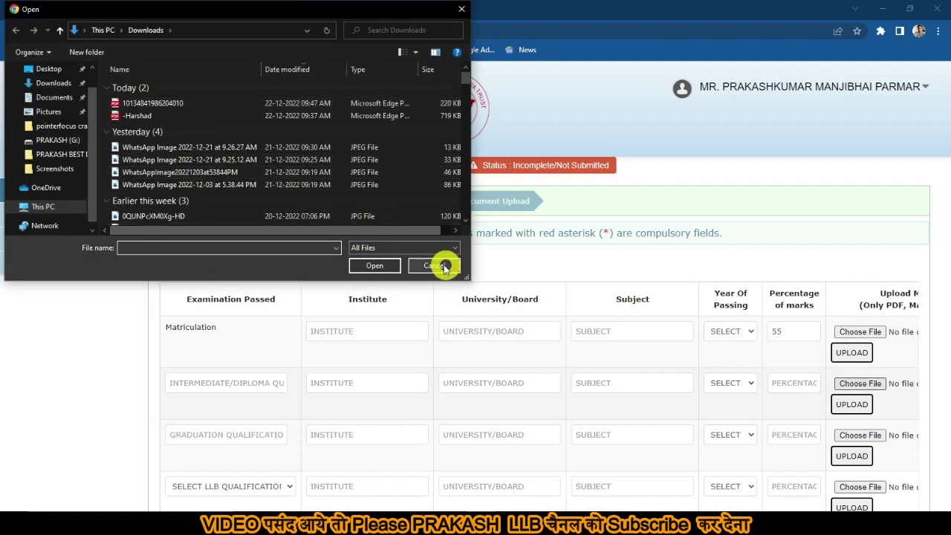
click(434, 265)
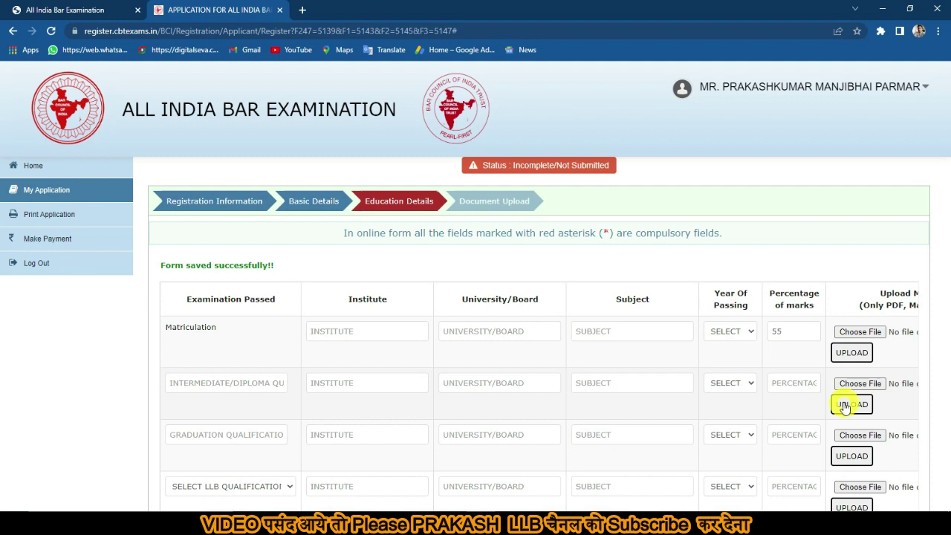
scroll(425, 330, down, 1)
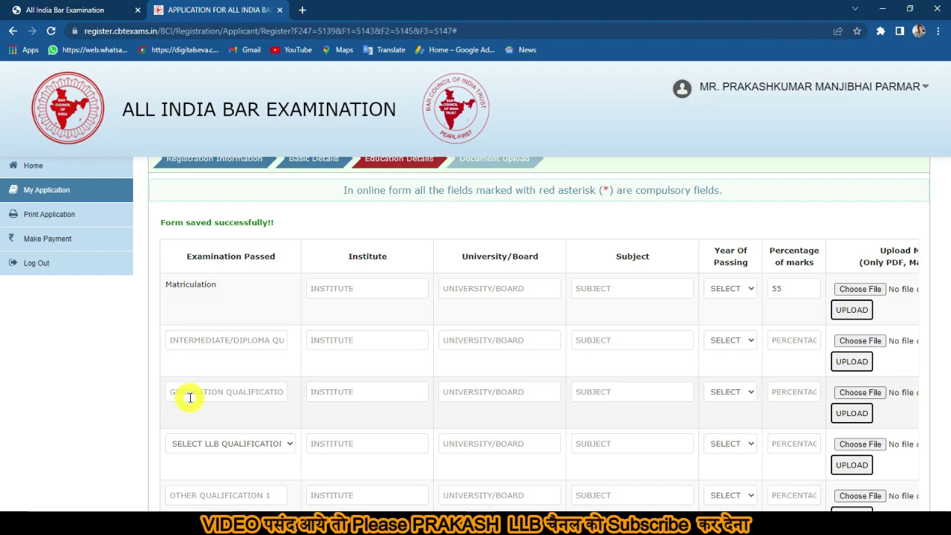
Fill in the Graduation row's qualification, institute, board, subject and percentage entries.
click(200, 393)
click(330, 390)
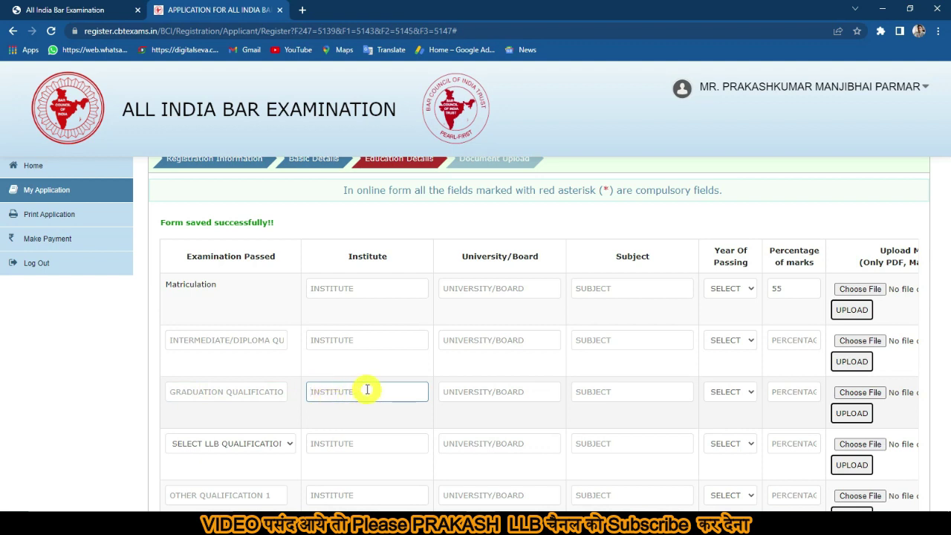
click(481, 393)
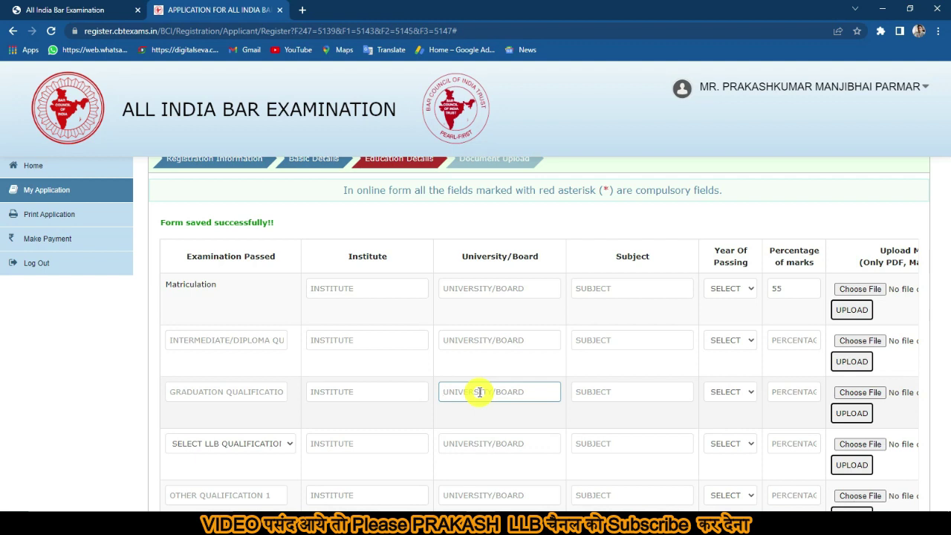
click(602, 392)
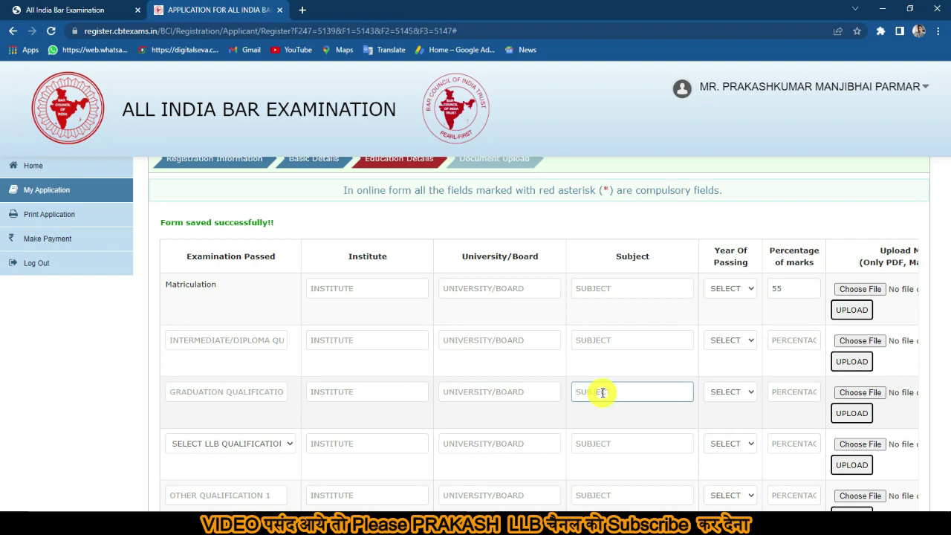
click(724, 391)
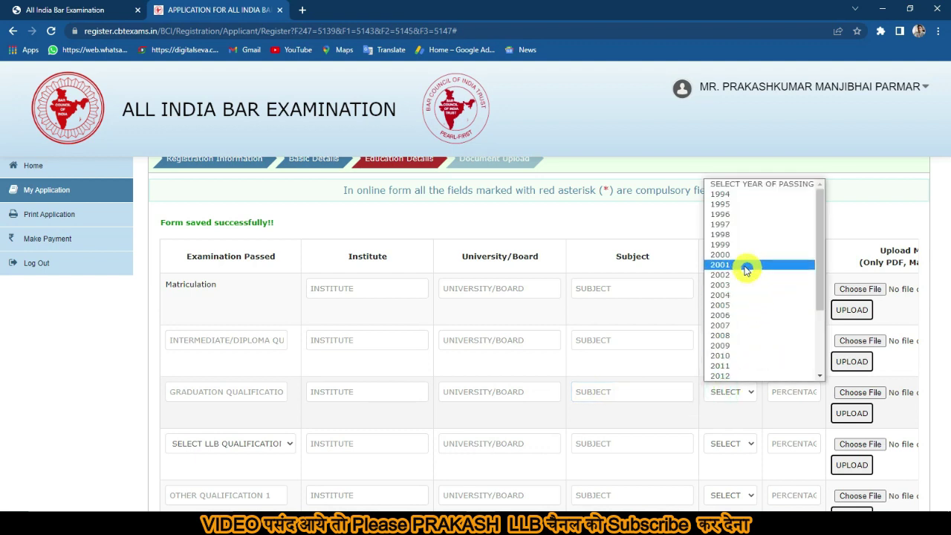
click(732, 390)
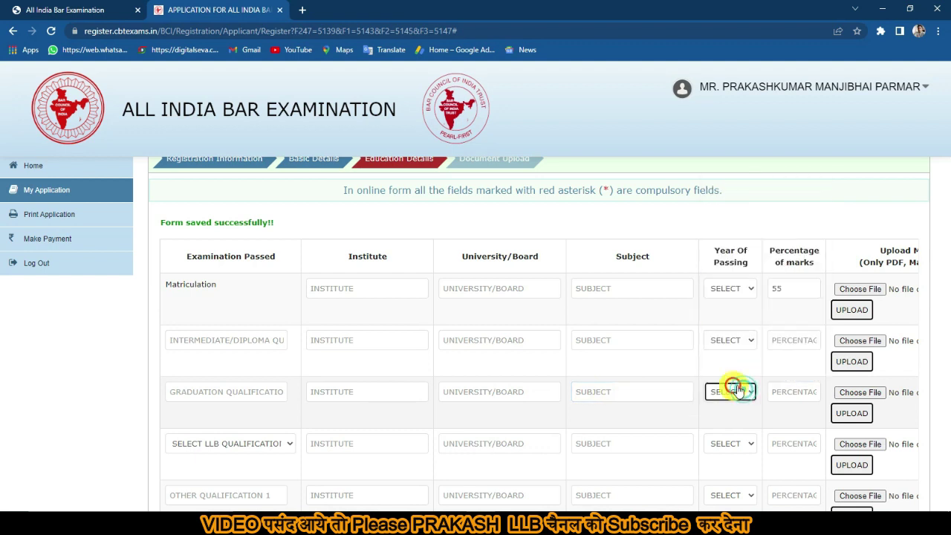
click(792, 394)
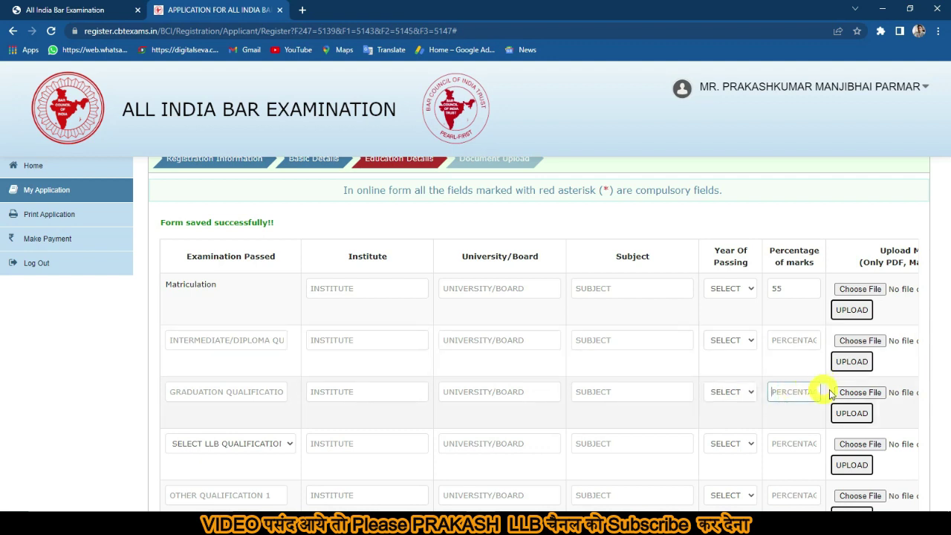
click(864, 395)
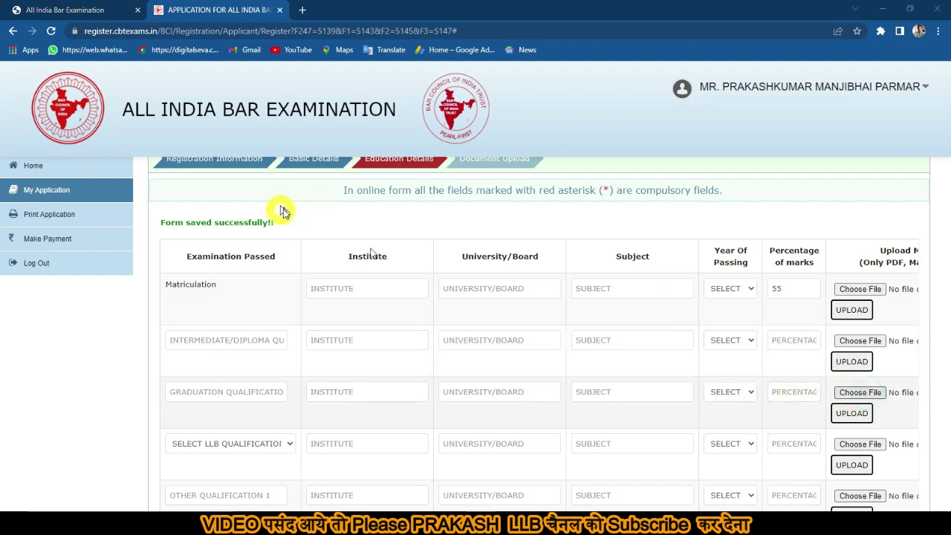
click(432, 266)
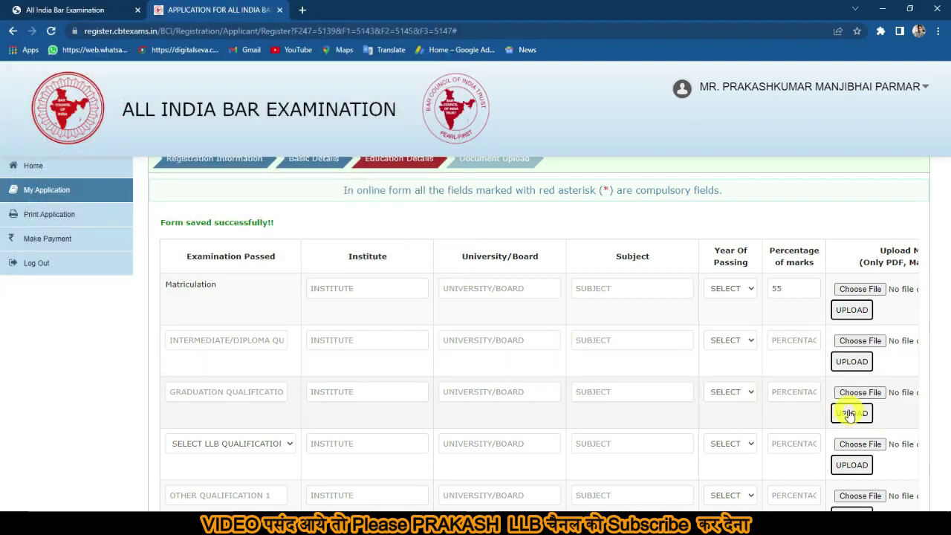
scroll(468, 339, down, 1)
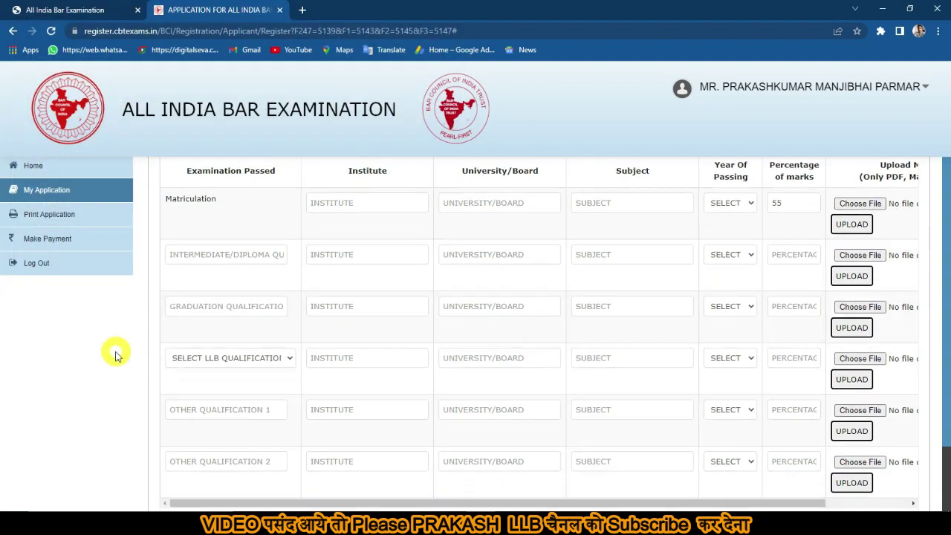
Set the LLB qualification to LLB 3 YEAR and fill in that row's entries.
click(199, 360)
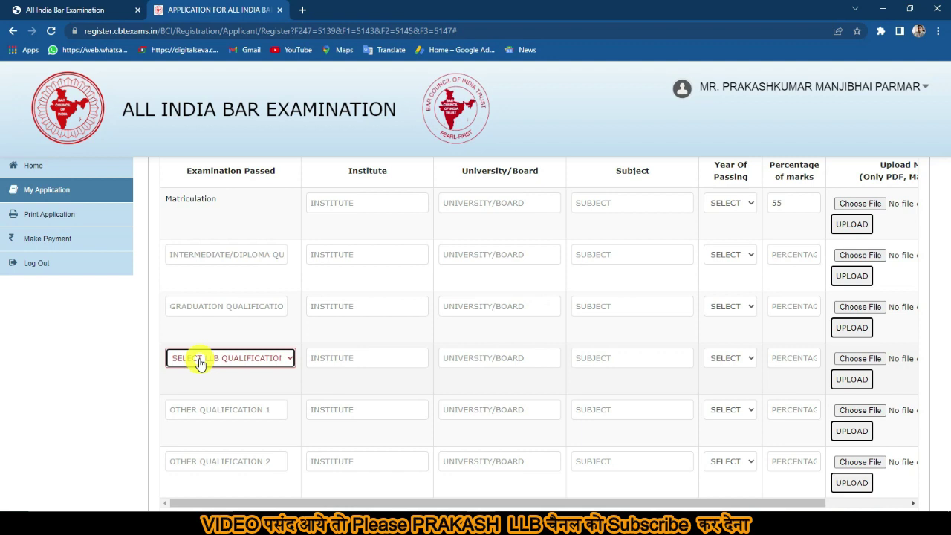
click(227, 359)
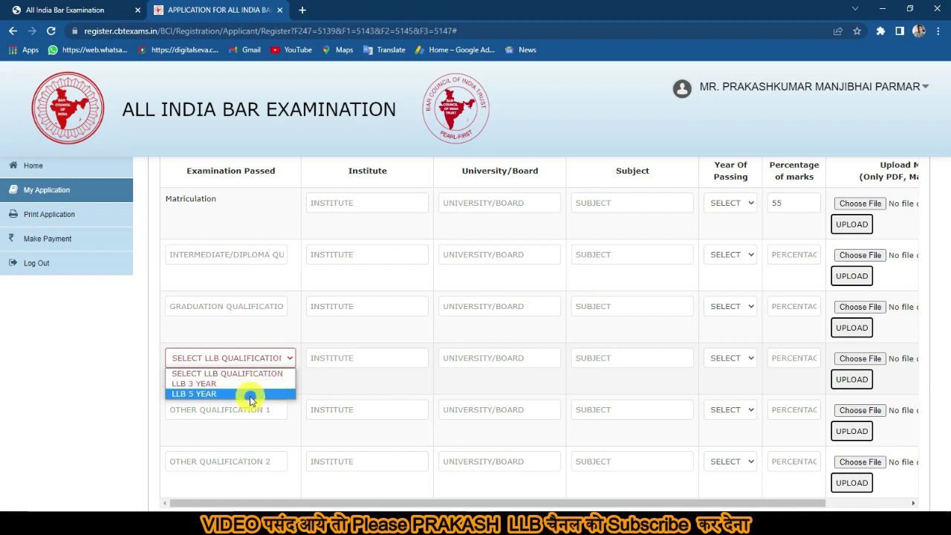
click(192, 384)
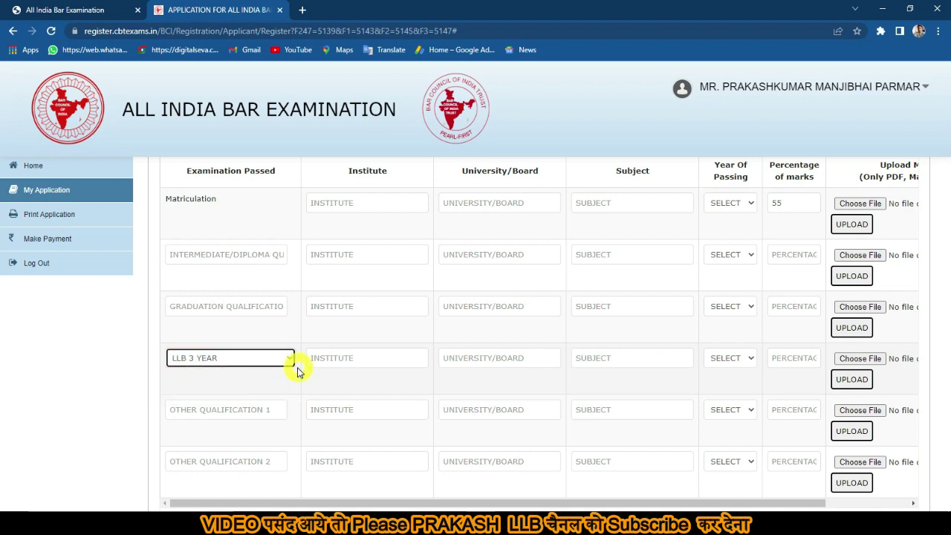
click(327, 356)
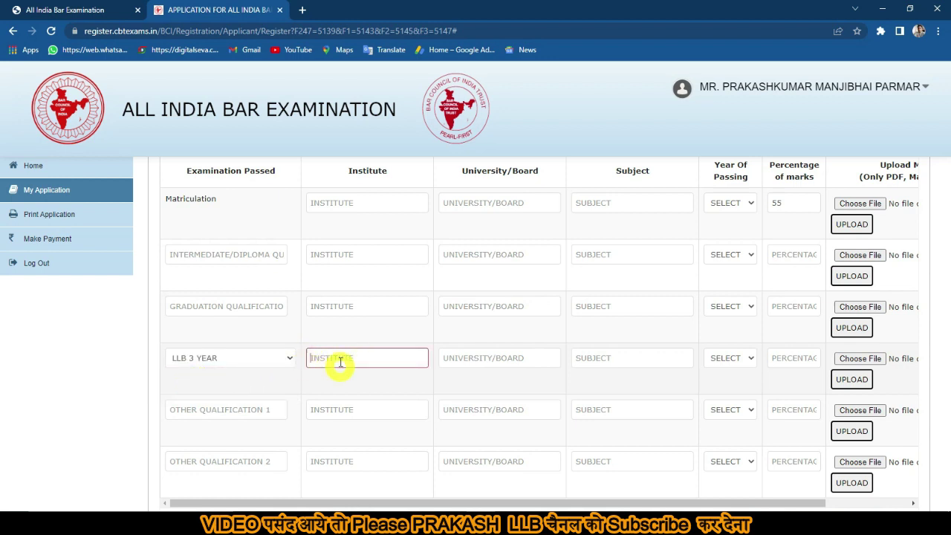
click(487, 354)
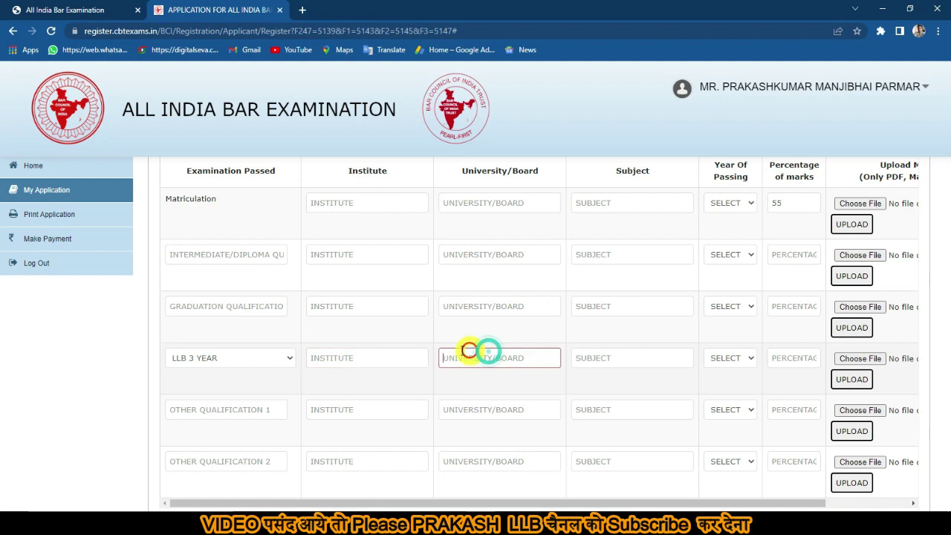
click(598, 358)
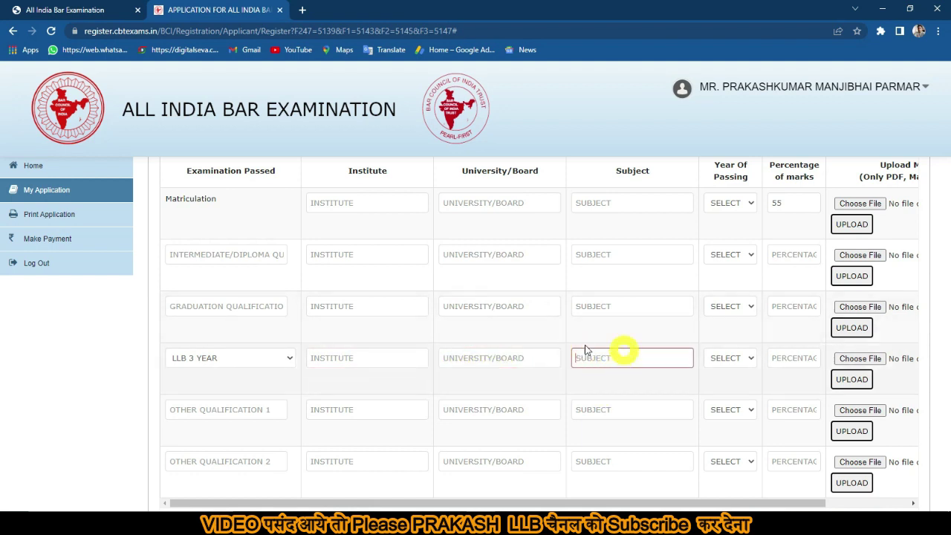
click(724, 360)
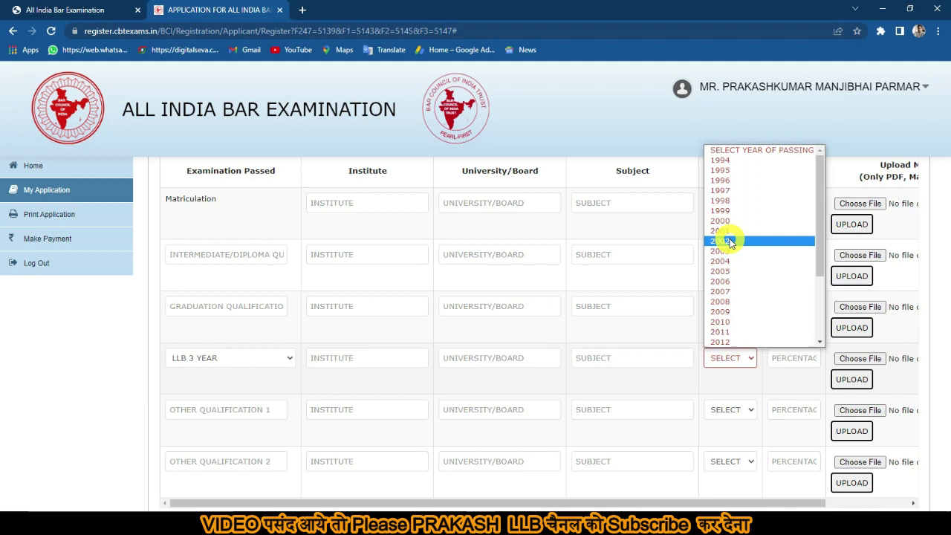
click(731, 357)
click(791, 358)
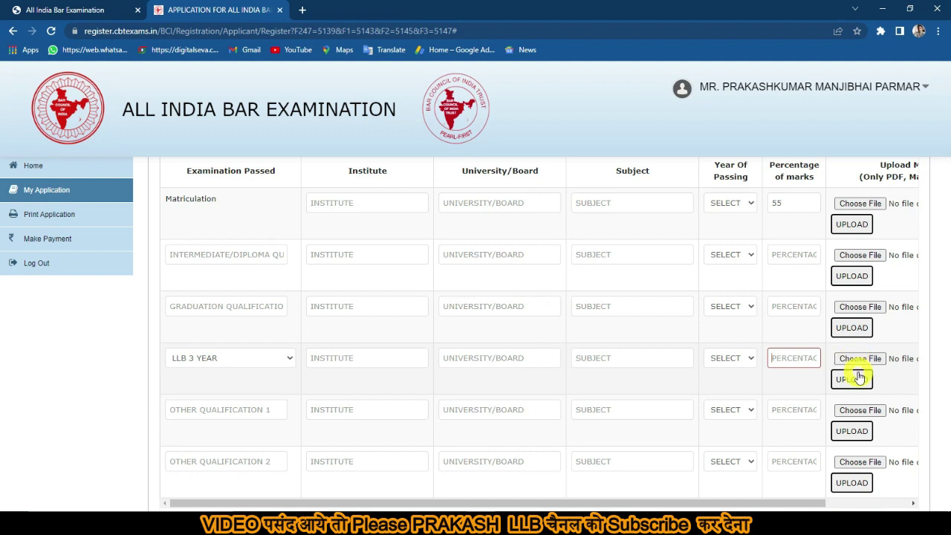
Save the completed education details and continue to the Document Upload page.
scroll(858, 377, down, 1)
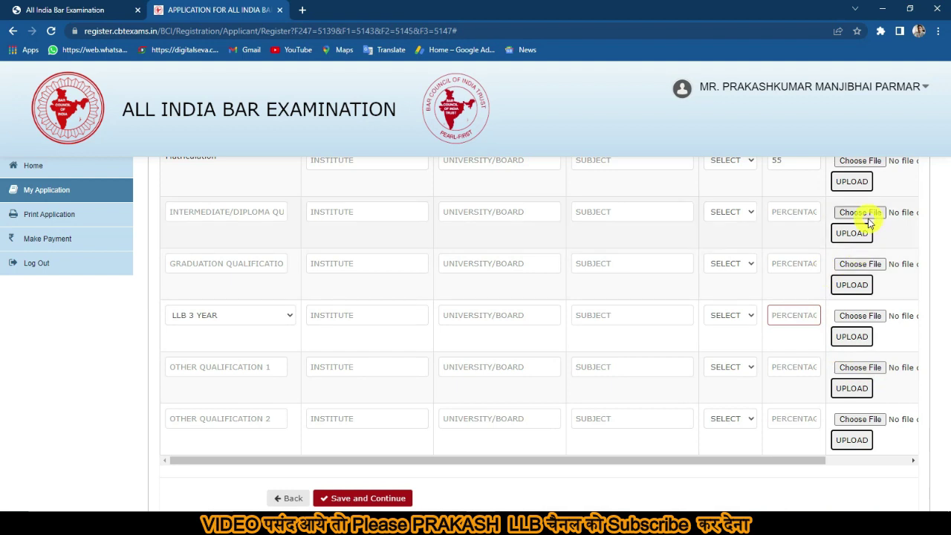
scroll(869, 221, down, 1)
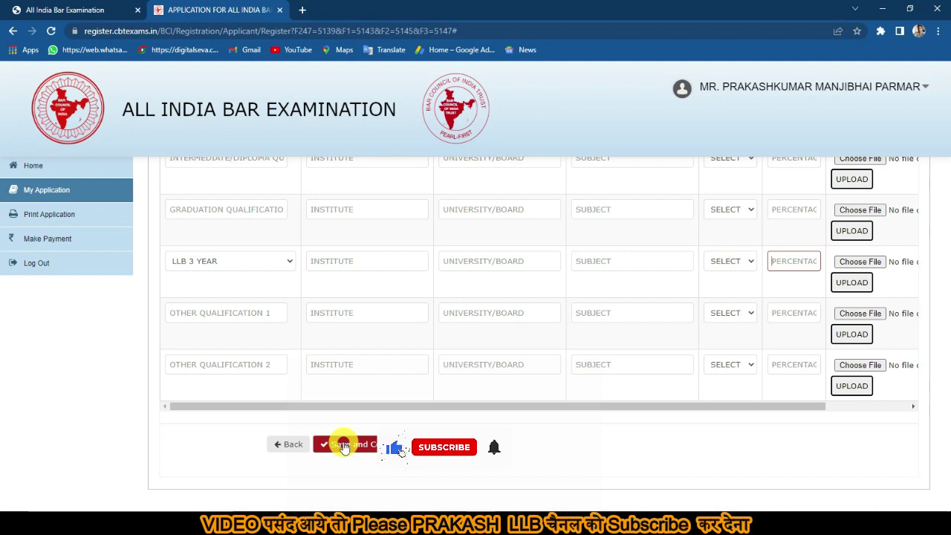
click(344, 445)
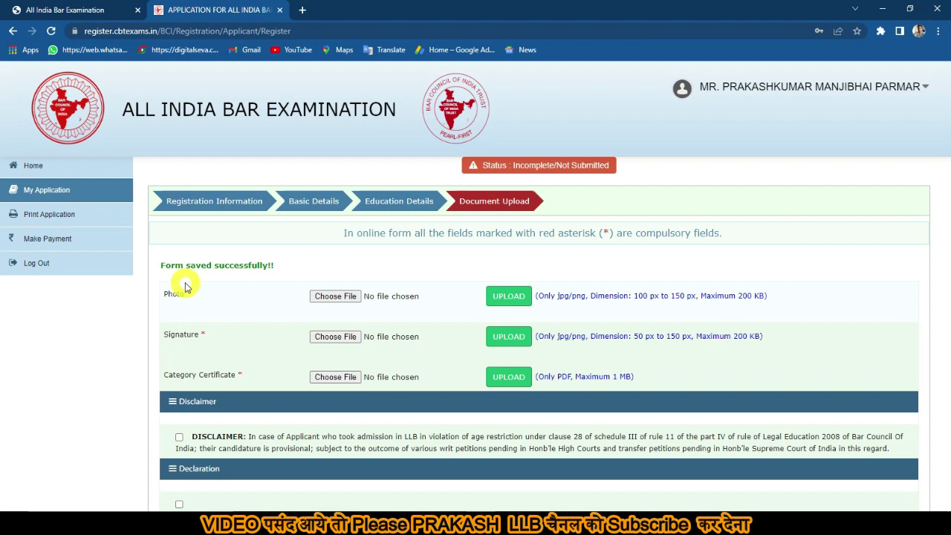
Select Scan2022-12-22_104707 from the Desktop as the photo and upload it.
click(324, 297)
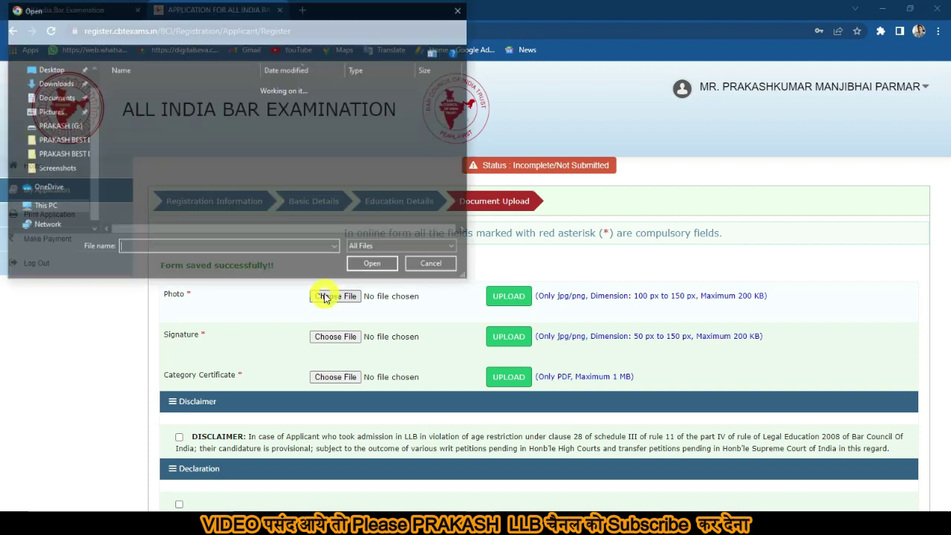
click(51, 69)
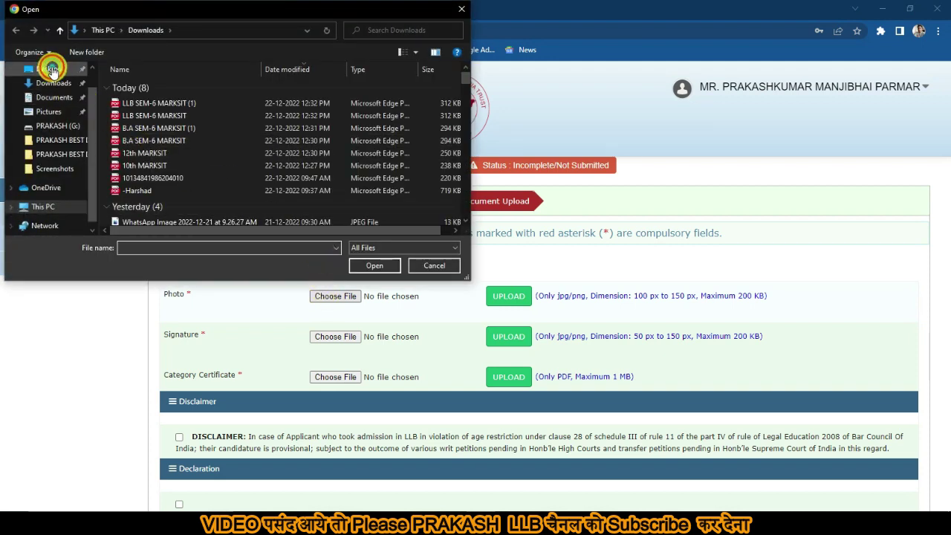
scroll(356, 173, down, 1)
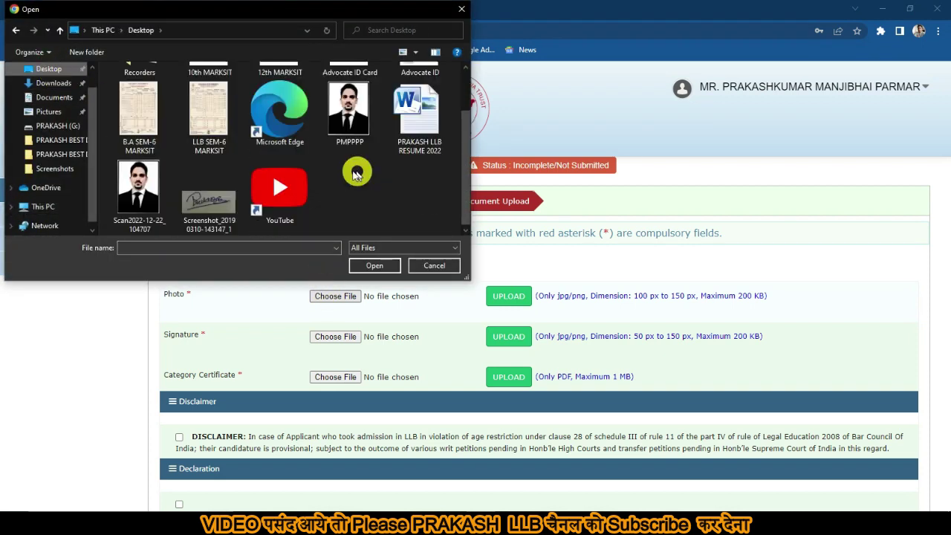
click(139, 189)
click(374, 265)
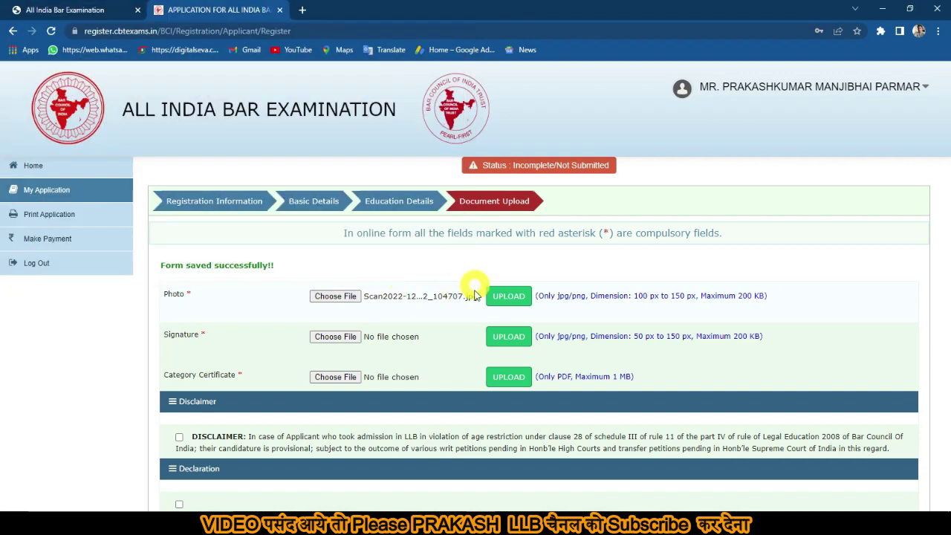
click(508, 295)
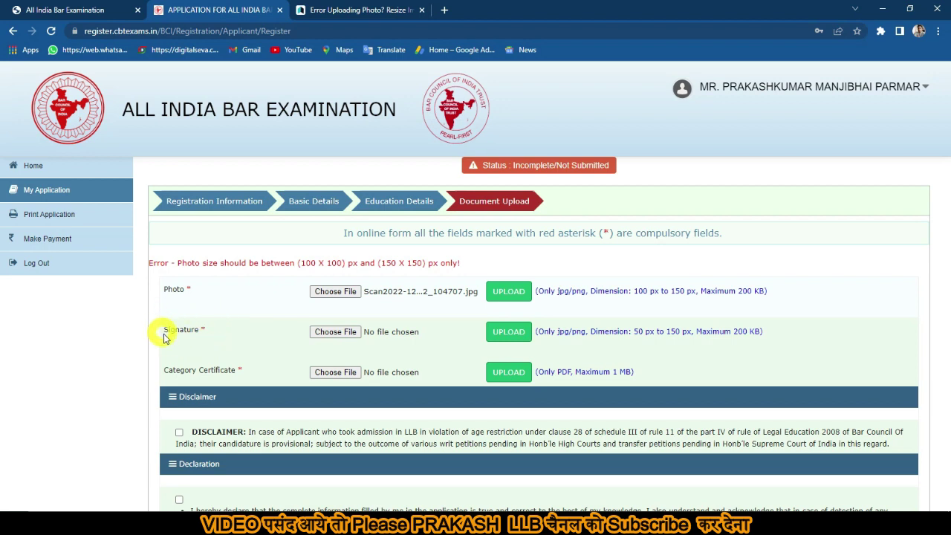
click(319, 331)
scroll(216, 223, down, 1)
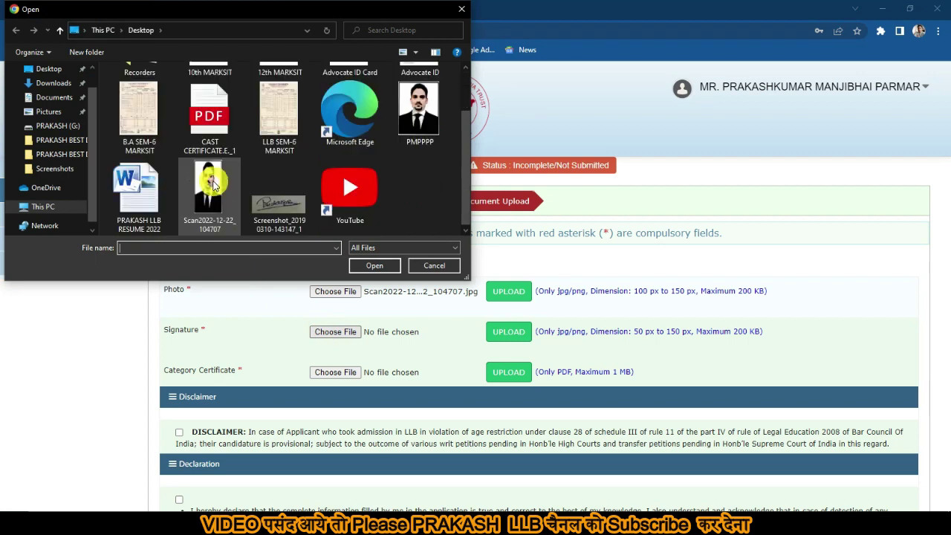
click(271, 207)
click(380, 266)
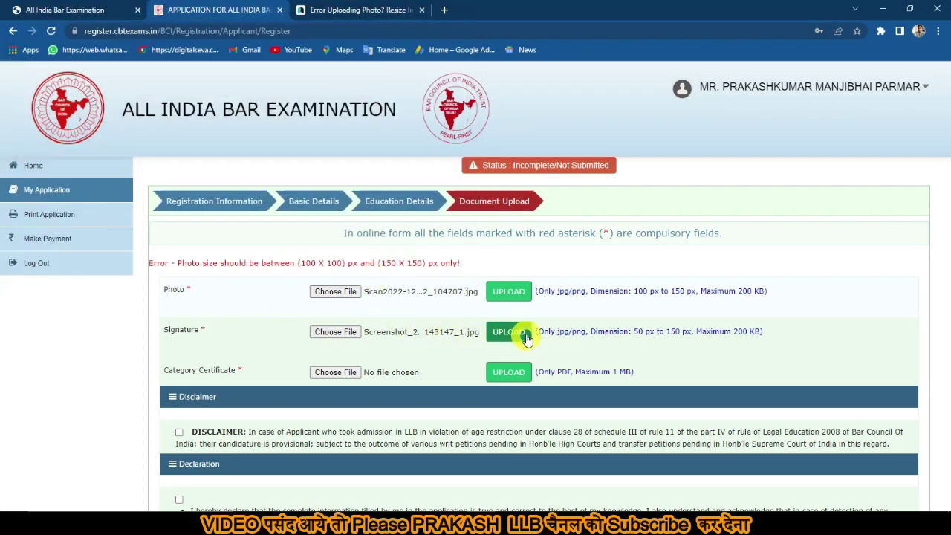
click(510, 331)
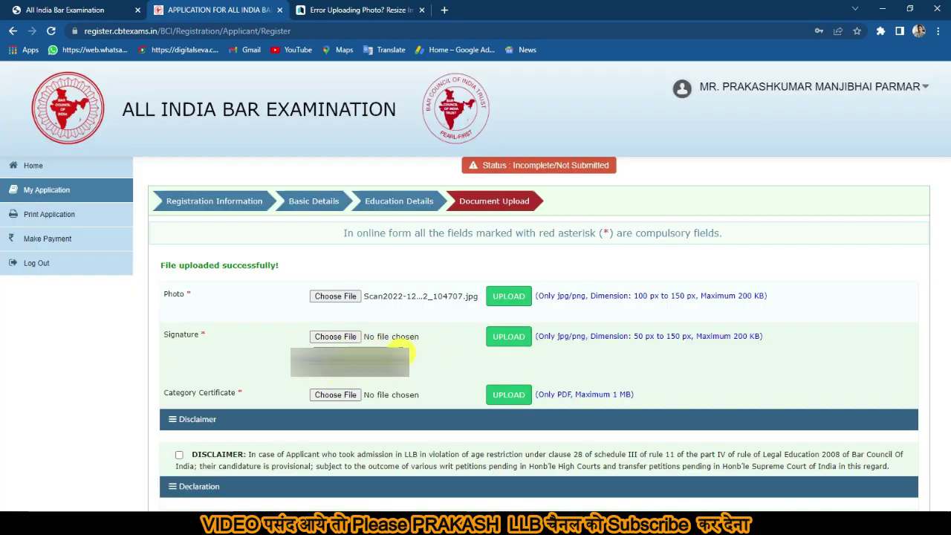
click(260, 365)
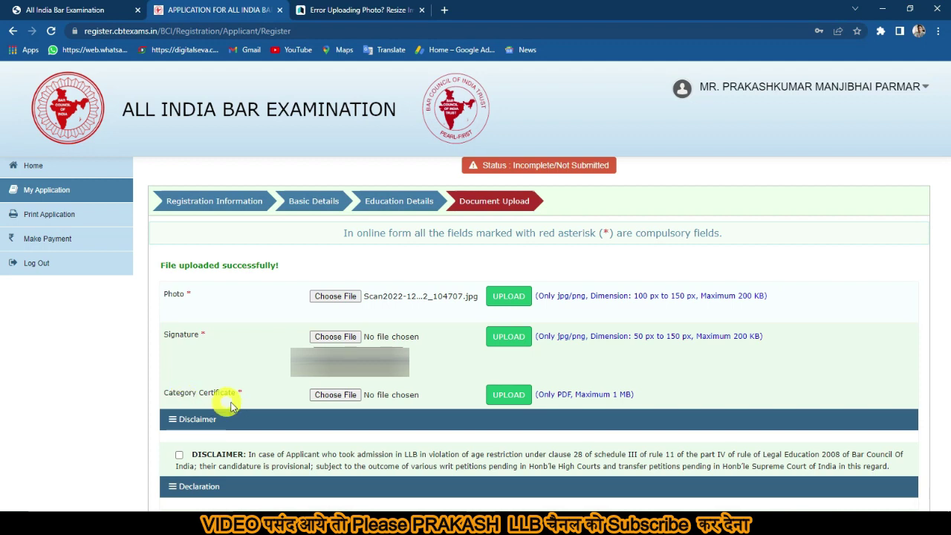
Attach the CAST CERTIFICATE.E_1 PDF as the Category Certificate and upload it.
click(329, 394)
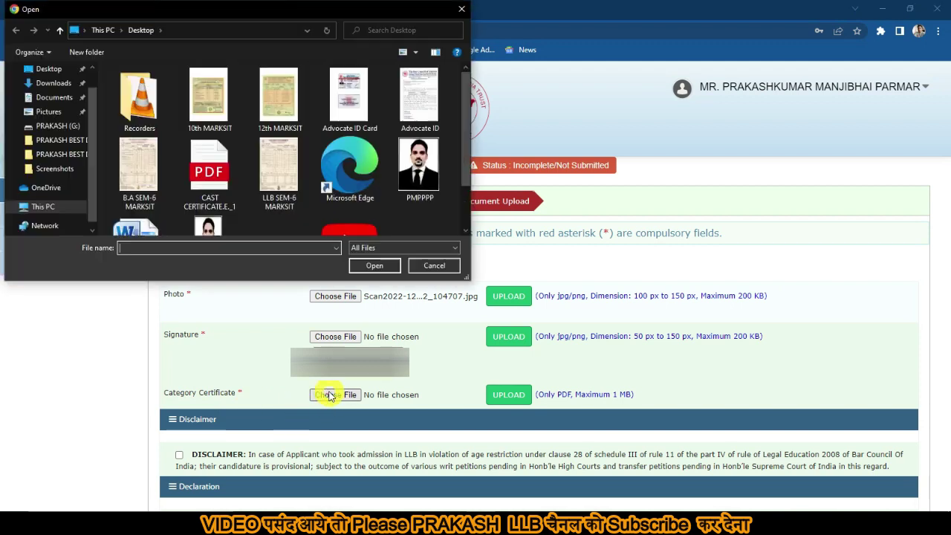
click(211, 178)
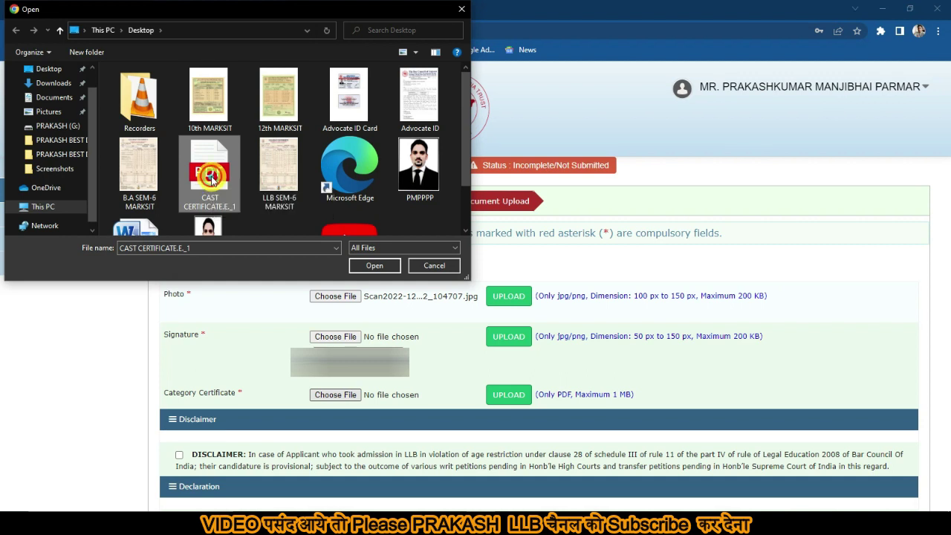
click(375, 267)
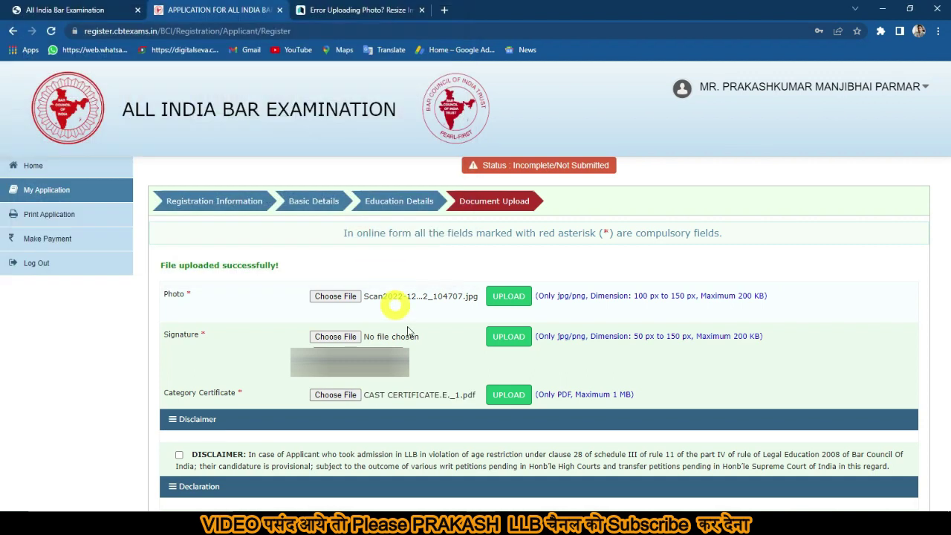
click(510, 396)
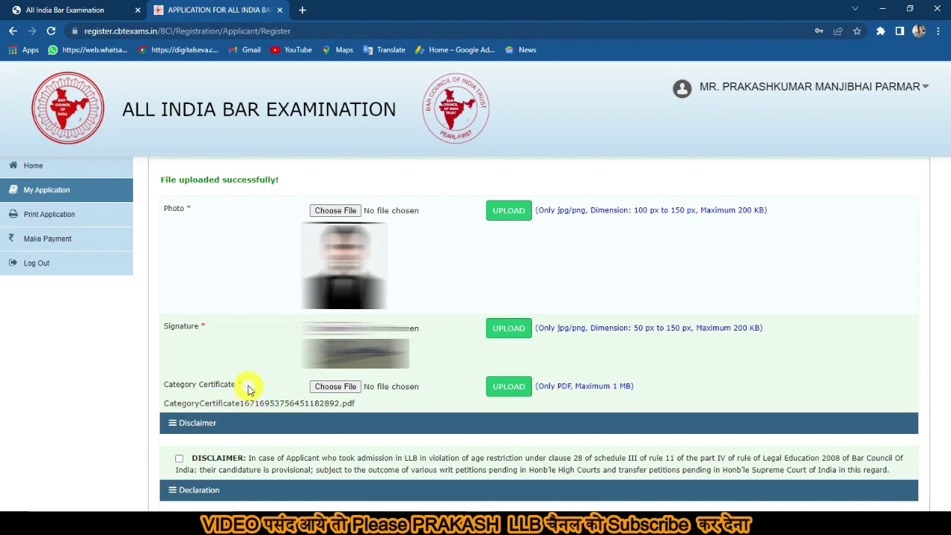
Tick the Disclaimer and Declaration checkboxes and open the Preview & Submit page.
scroll(249, 390, down, 4)
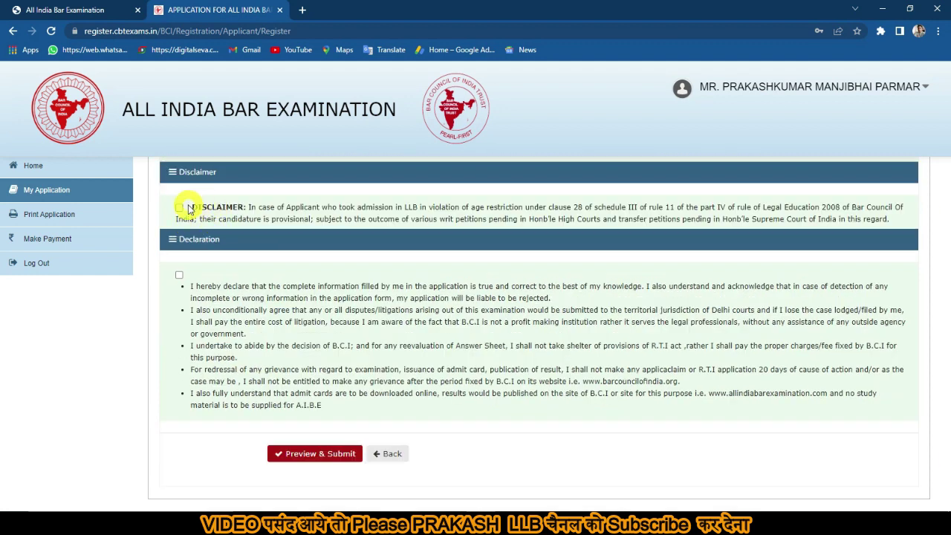
click(179, 207)
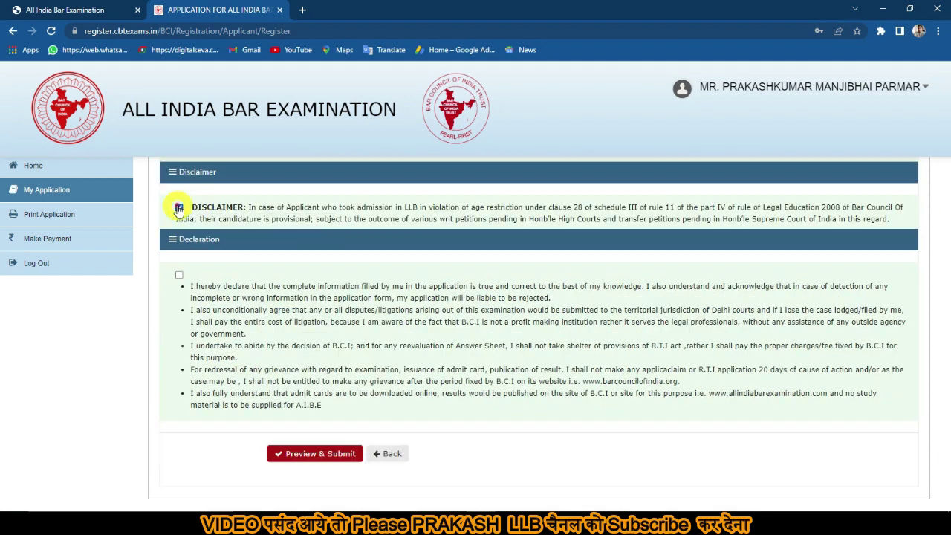
click(178, 277)
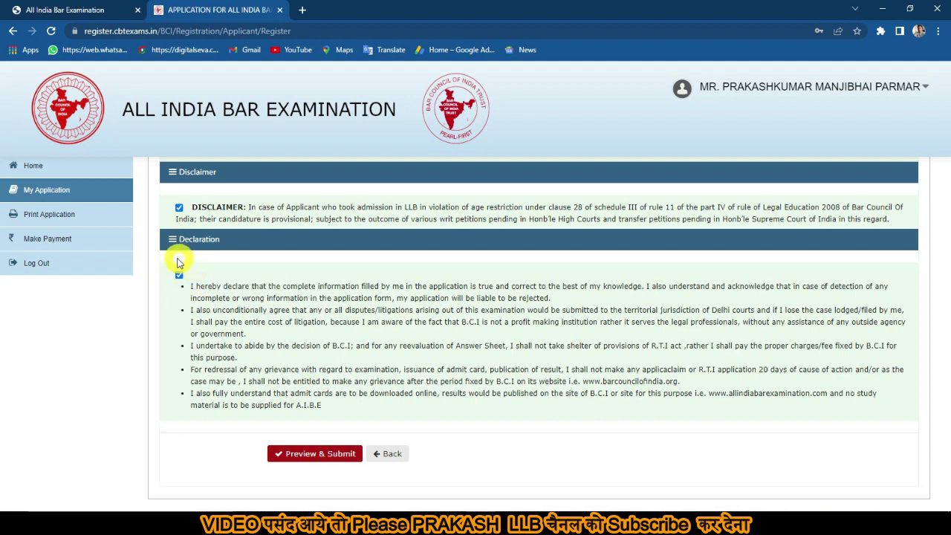
click(310, 454)
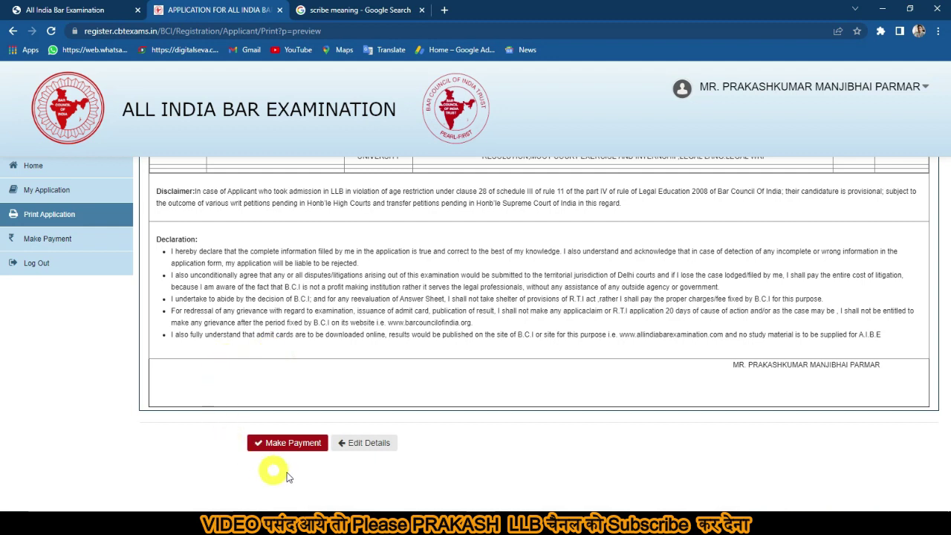
Submit the application from the preview via Make Payment and confirm with OK.
click(267, 443)
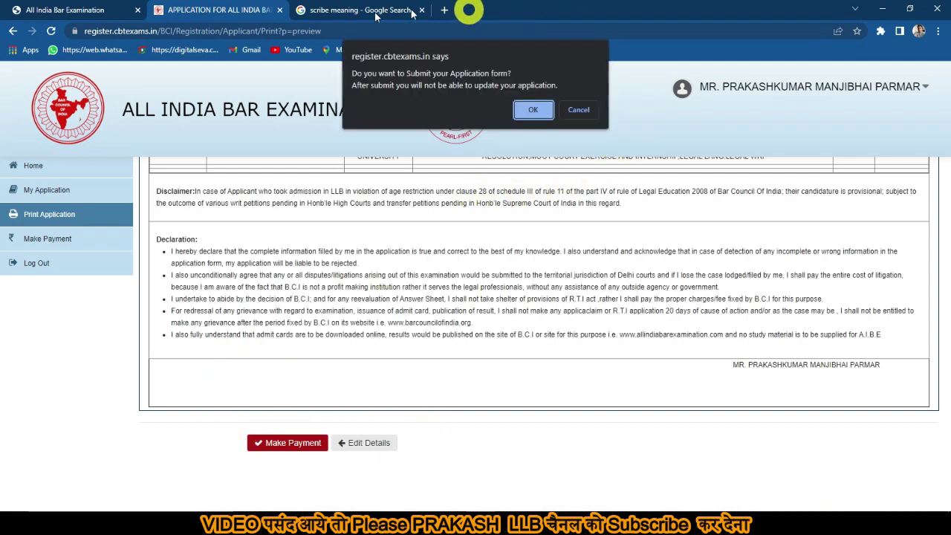
click(533, 110)
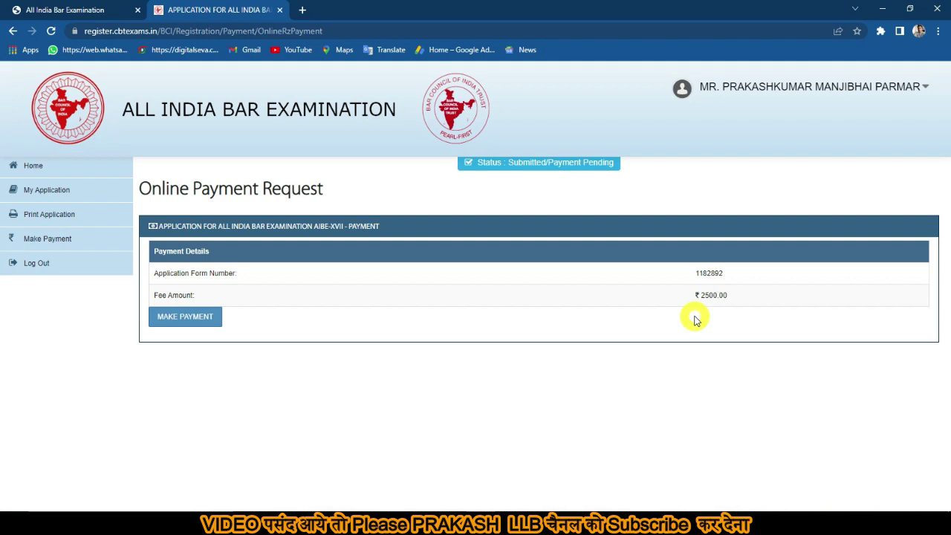
Start the ₹2,500 BCI payment, autofill the contact phone and e-mail, and proceed.
click(171, 318)
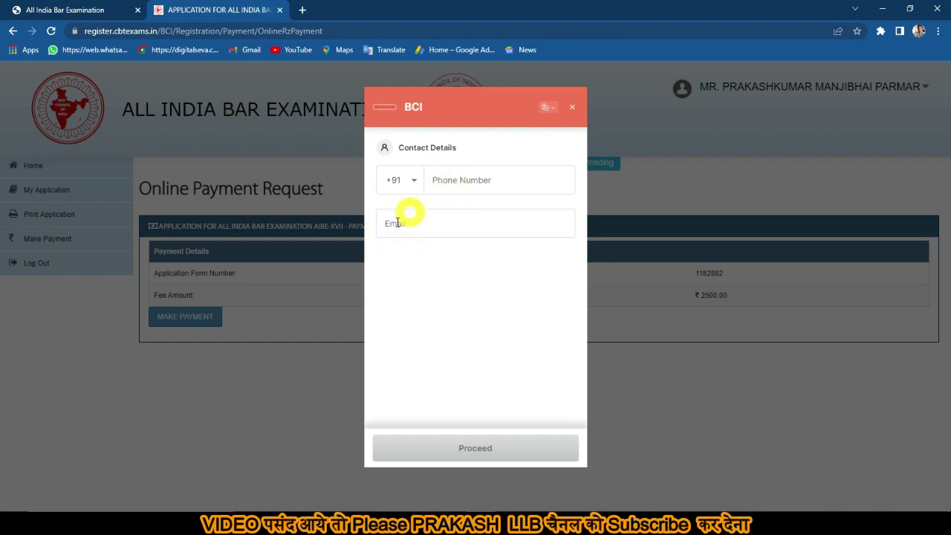
click(441, 176)
click(445, 450)
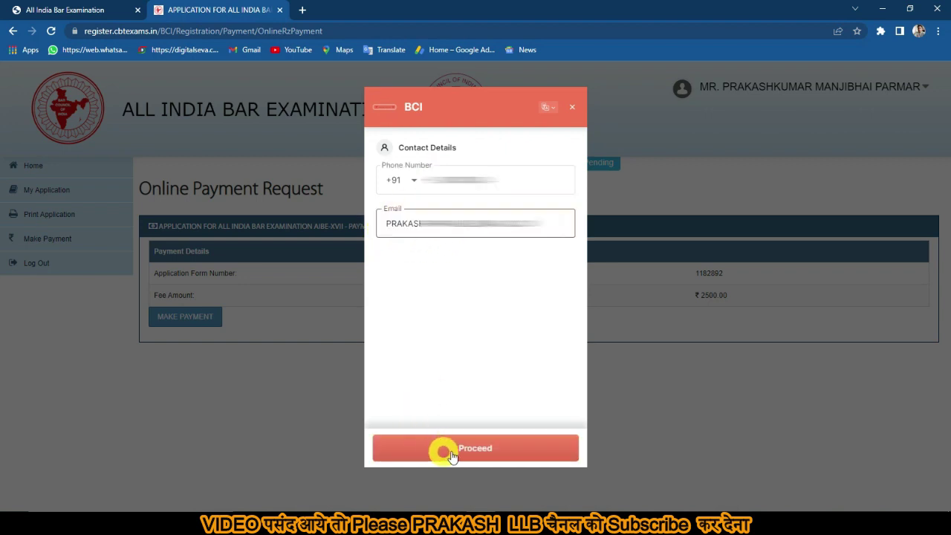
click(483, 449)
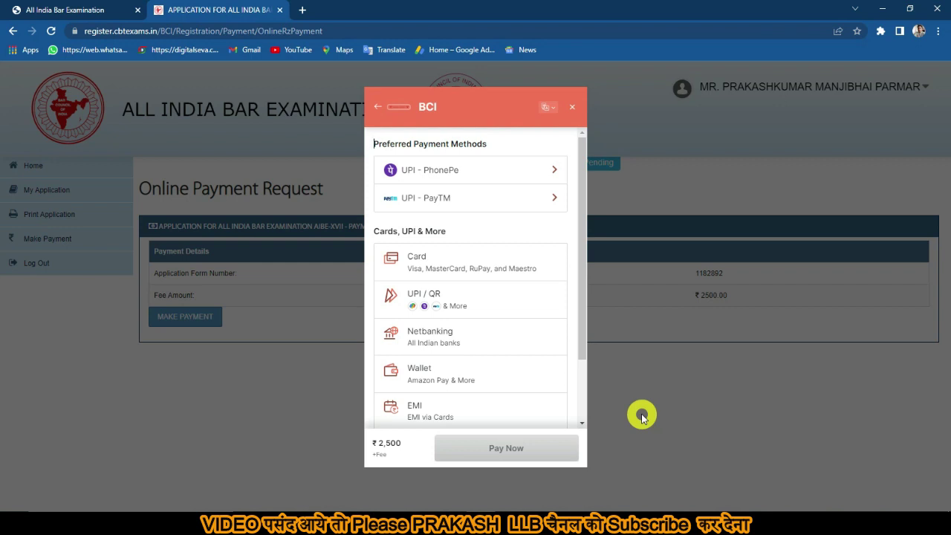
Pay the ₹2,559 total by UPI using the suggested UPI ID.
click(502, 170)
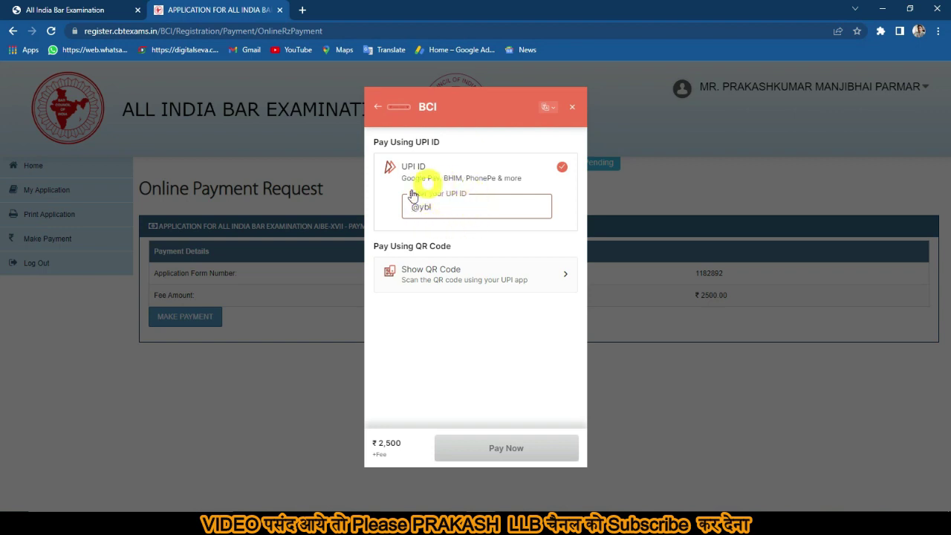
click(435, 210)
click(437, 224)
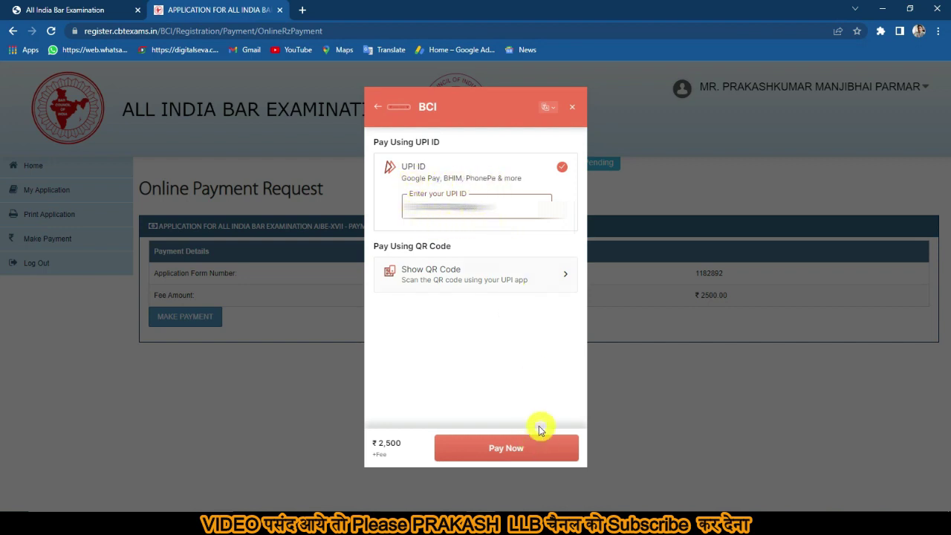
click(521, 449)
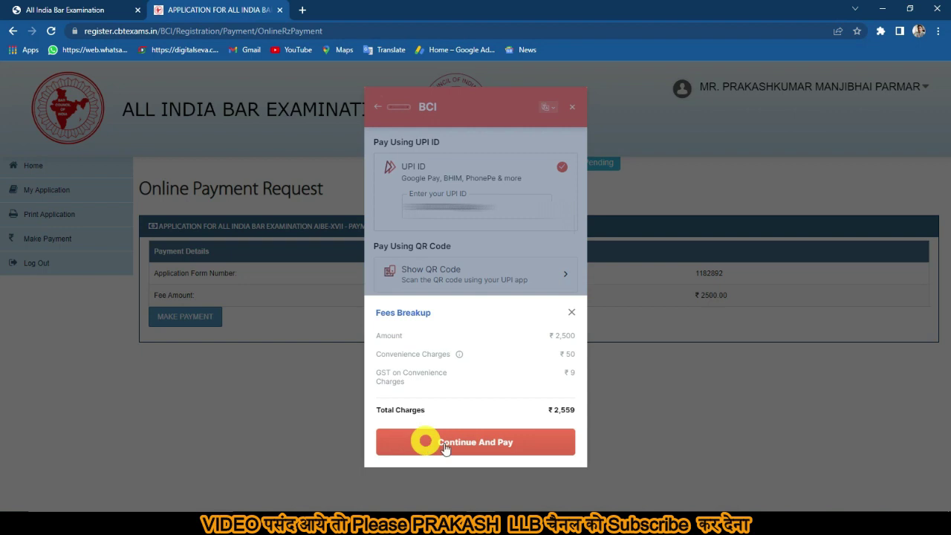
click(487, 444)
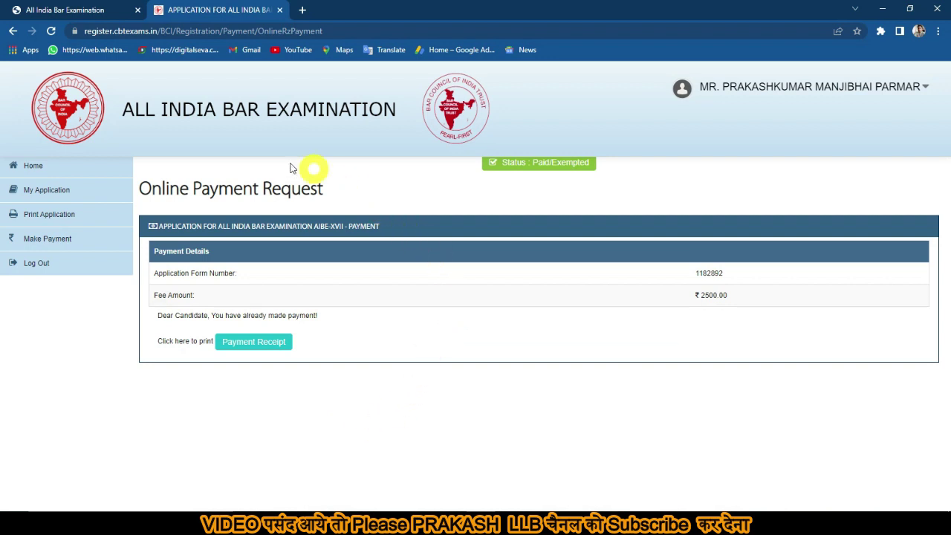
Open the 2500.00 payment receipt dated 22 Dec 2022 and save a printed copy.
click(252, 348)
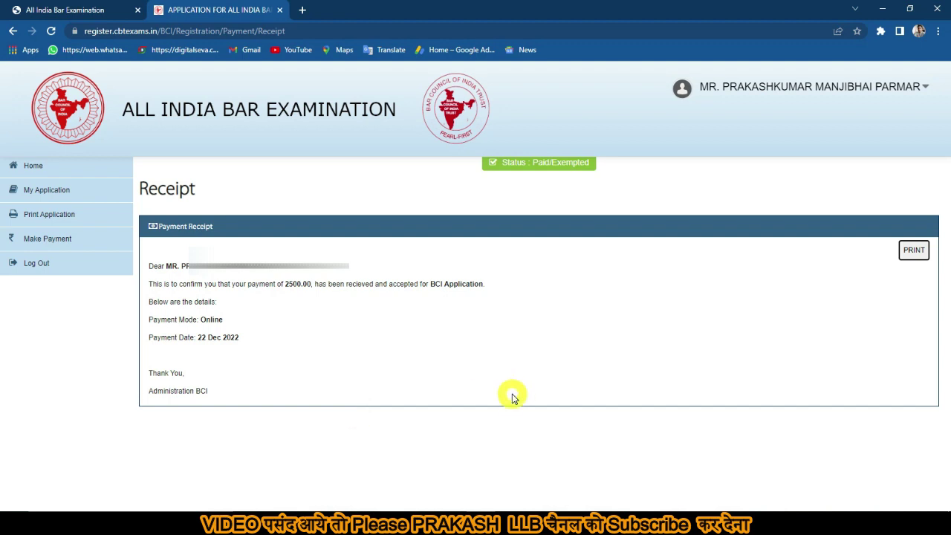
click(913, 249)
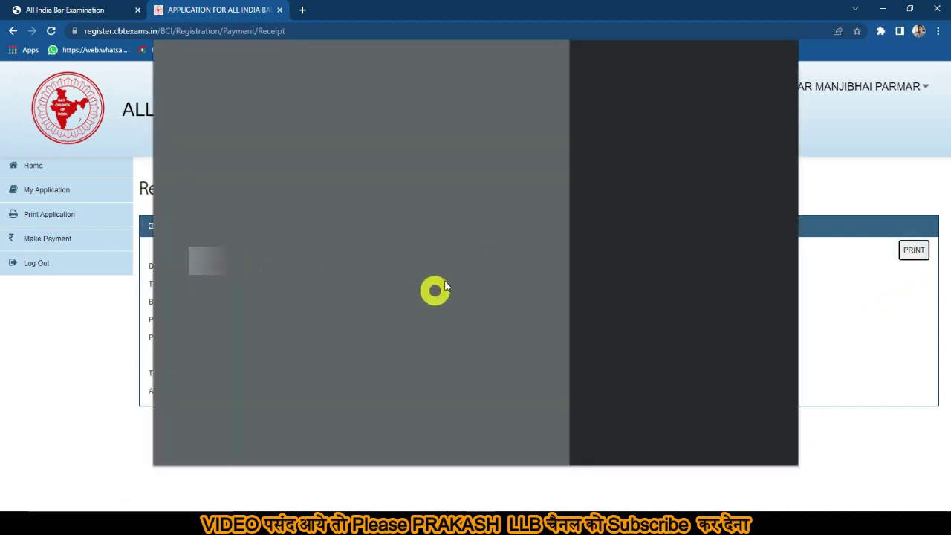
click(718, 446)
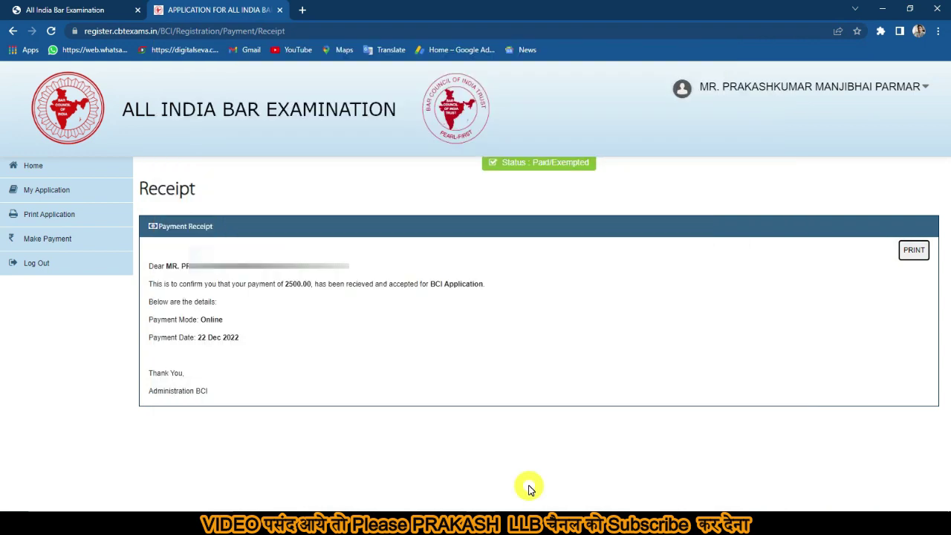